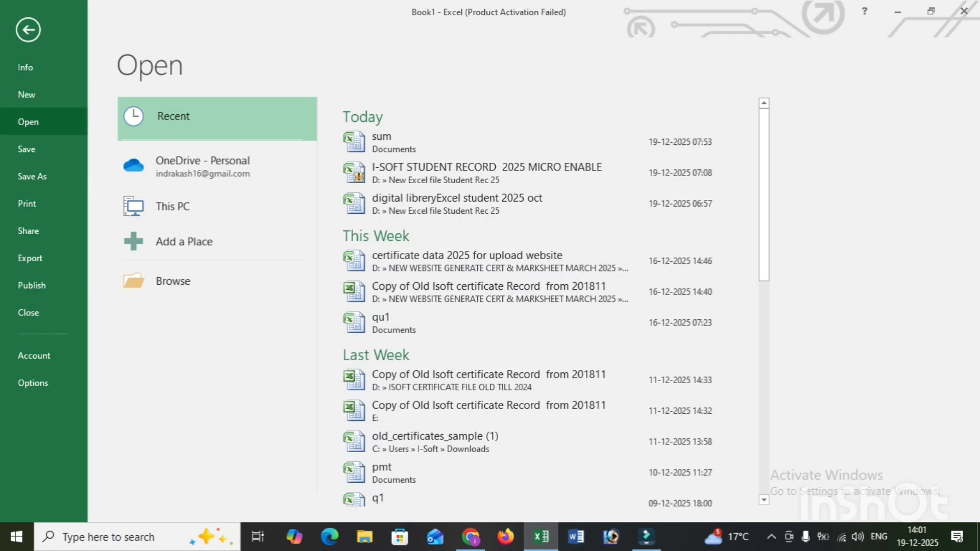
Create a new blank workbook
left_click(173, 281)
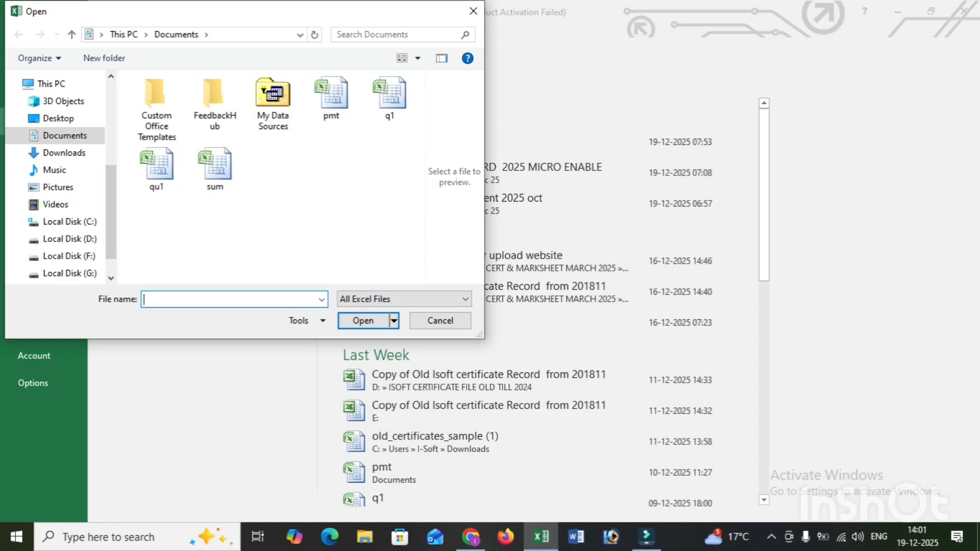
left_click(440, 321)
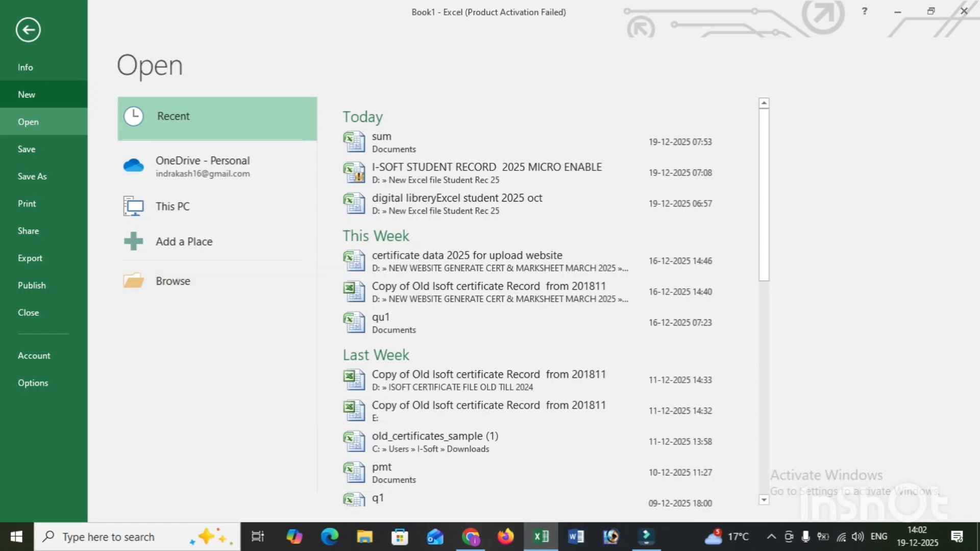
left_click(27, 95)
left_click(197, 270)
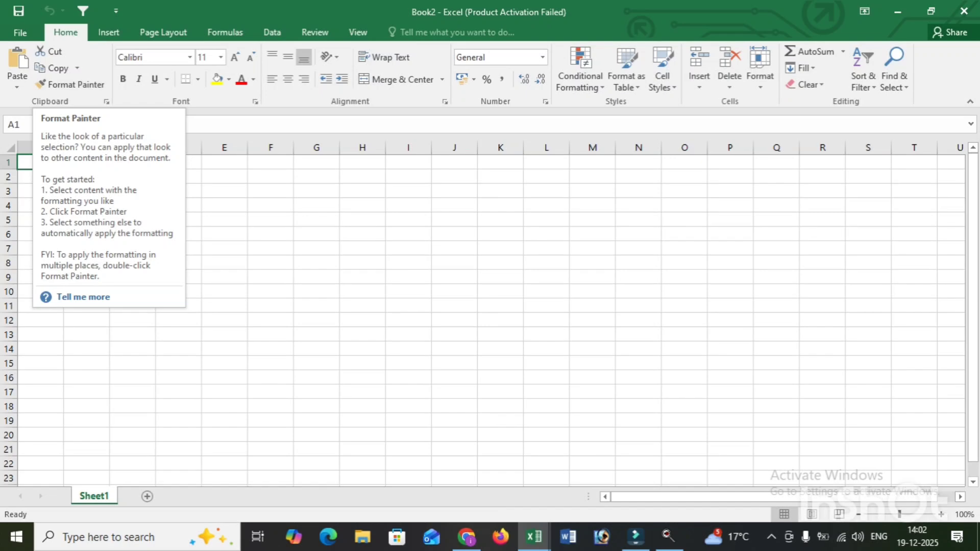
Copy the product sales table in D4:H20 from the sum workbook into the new workbook, starting at cell E5
left_click(225, 220)
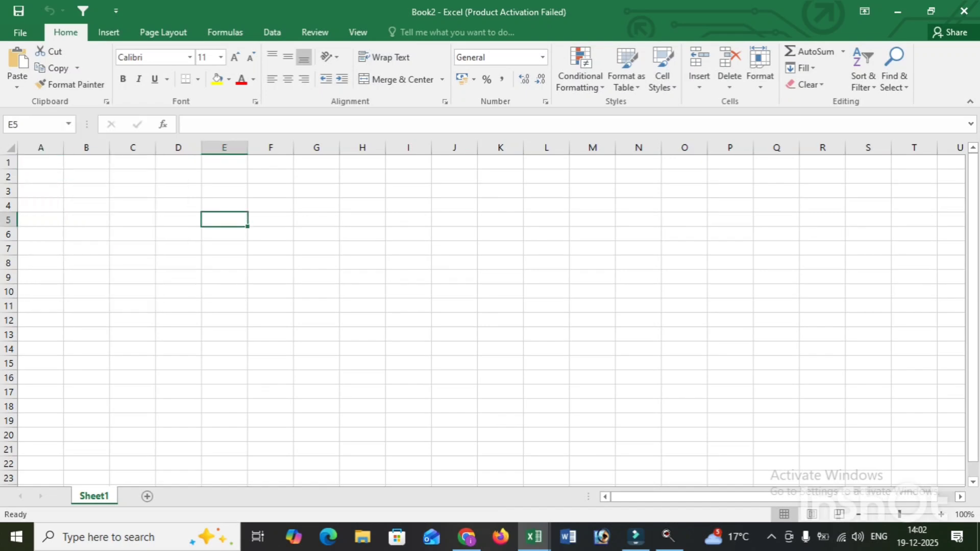
mouse_move(534, 536)
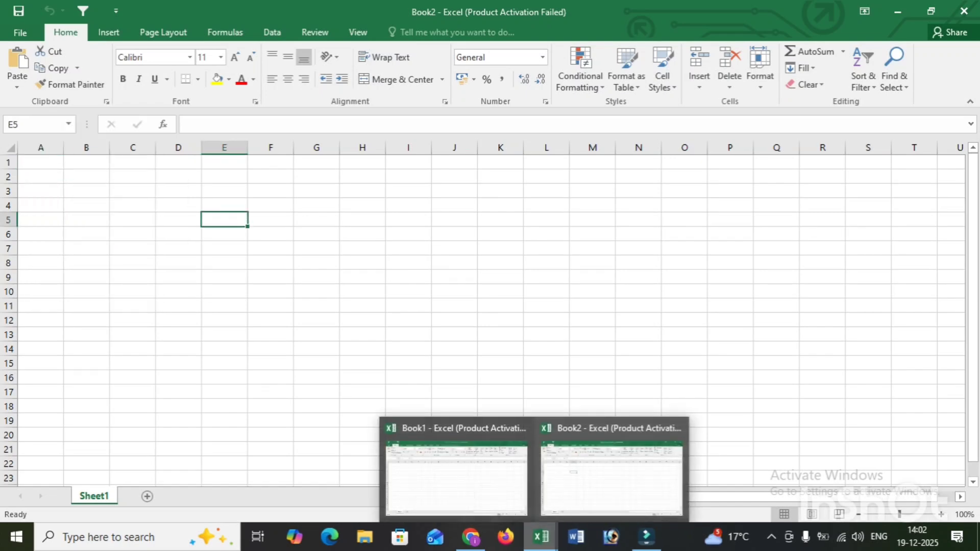
left_click(456, 474)
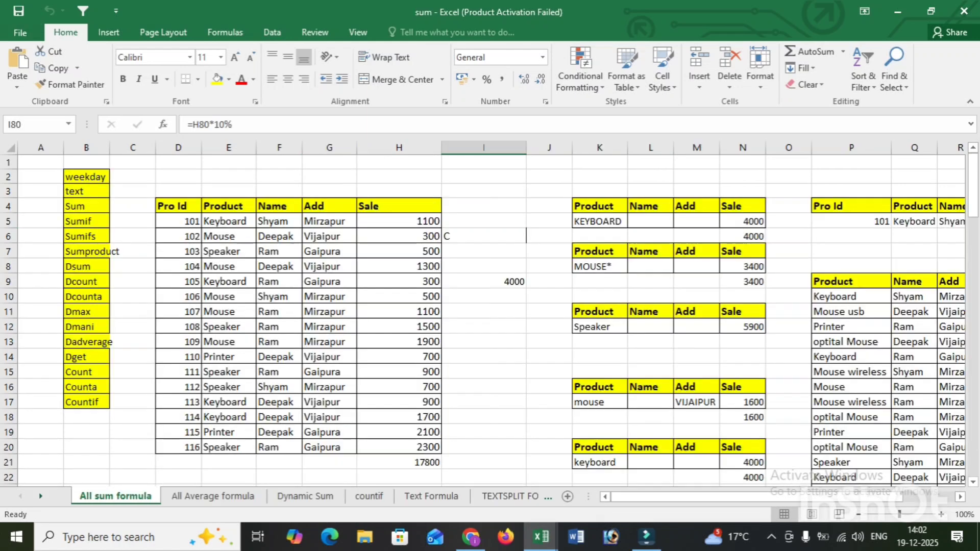
left_click_drag(176, 205, 408, 447)
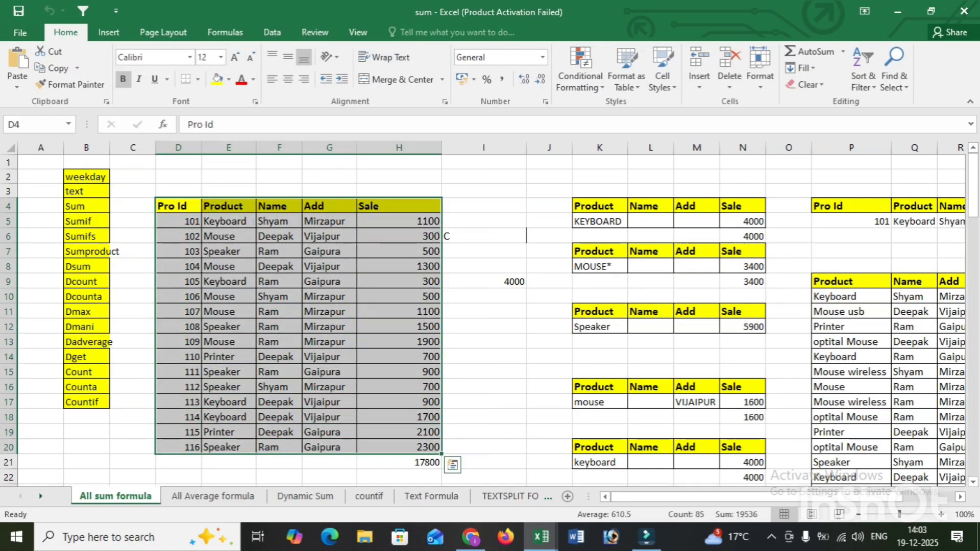
key("ctrl+c")
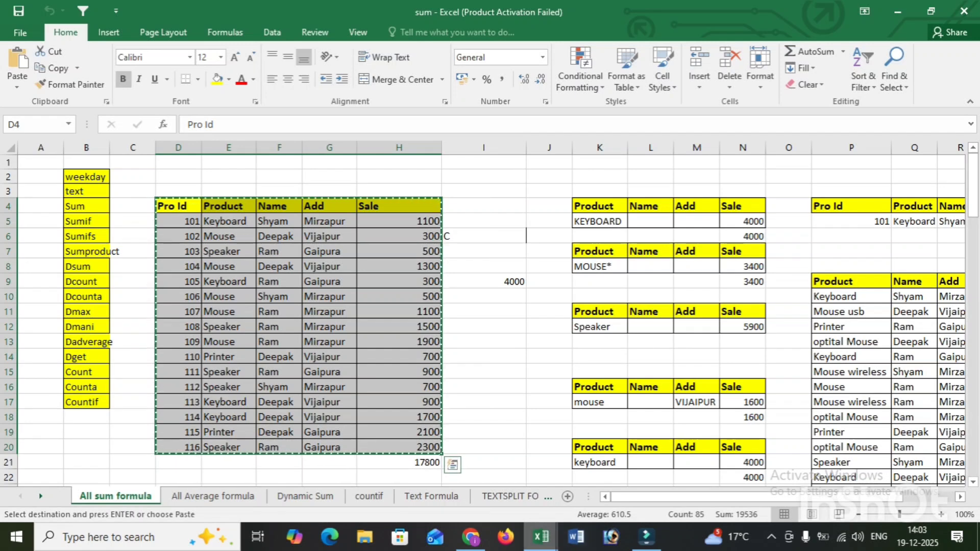
mouse_move(541, 537)
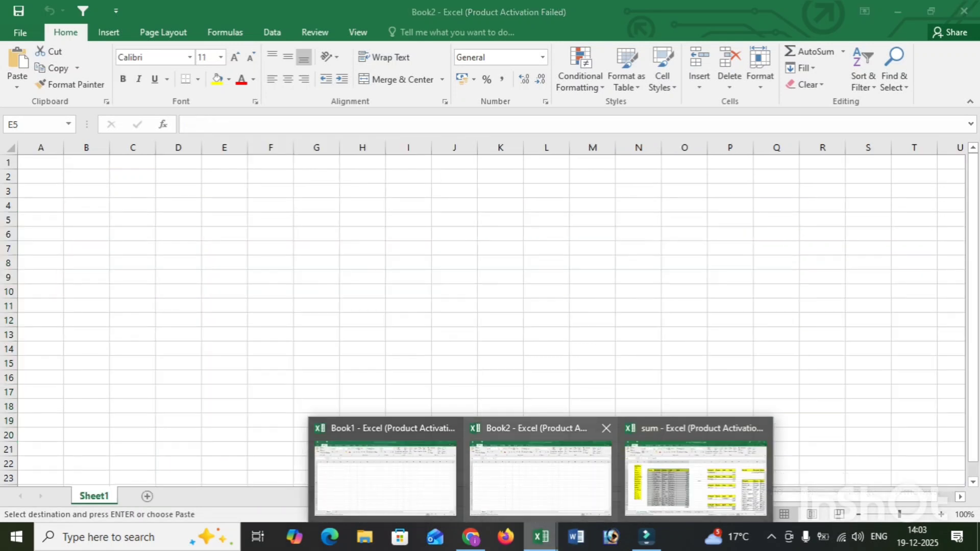
left_click(541, 477)
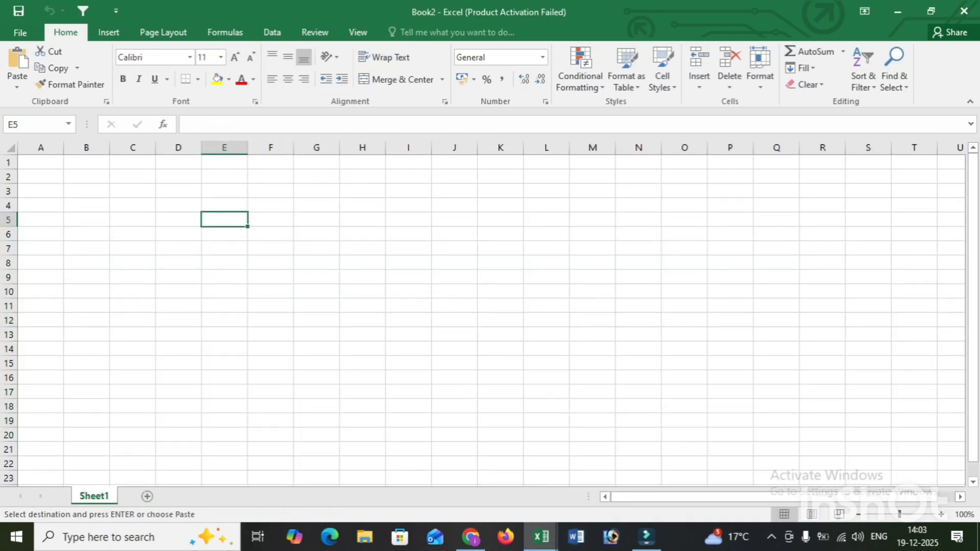
key("ctrl+v")
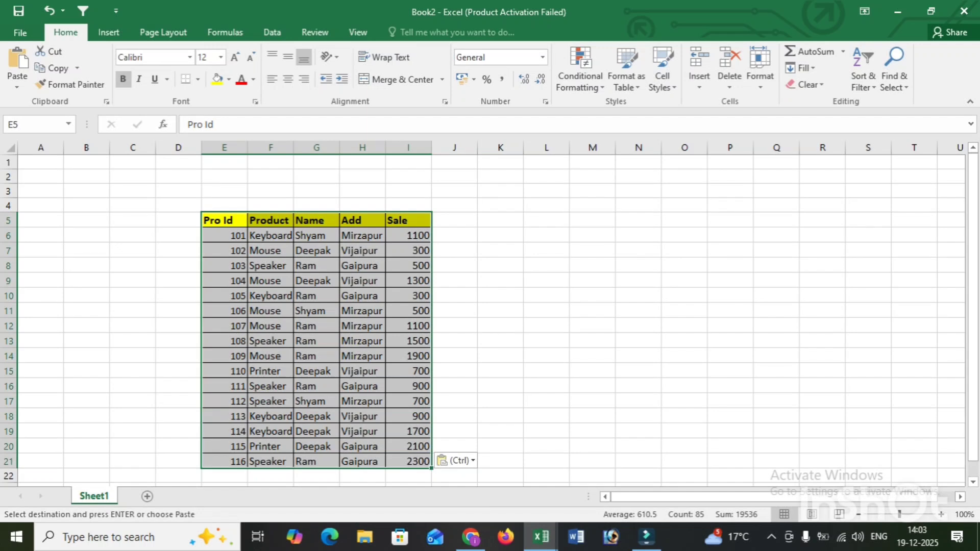
Move the header row and first three records (E5:I8) to cell L5 using Cut and Paste
left_click(225, 220)
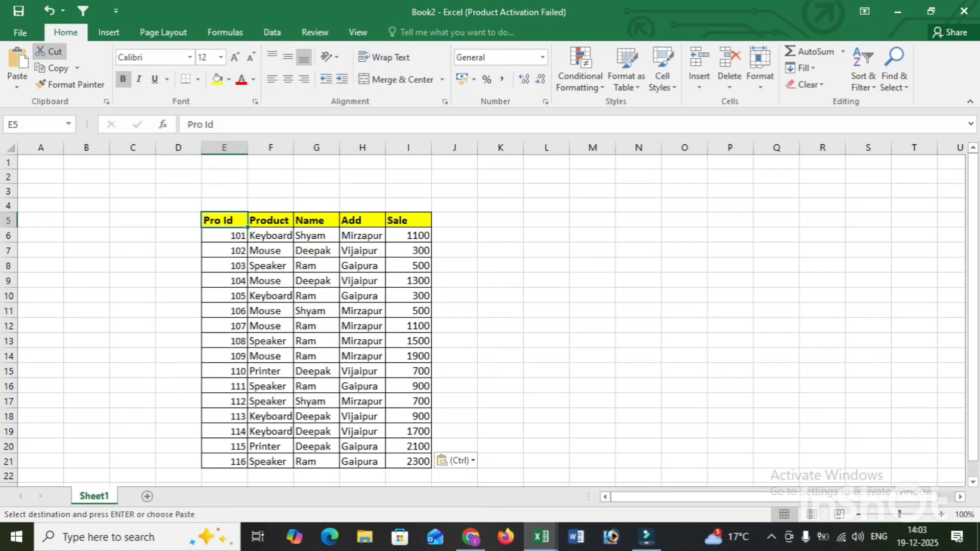
left_click_drag(225, 220, 418, 267)
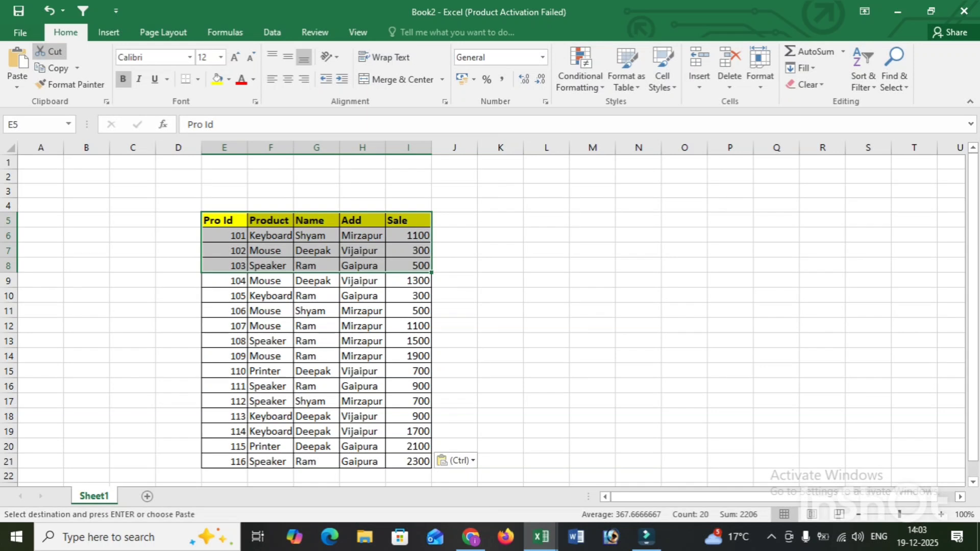
left_click(50, 51)
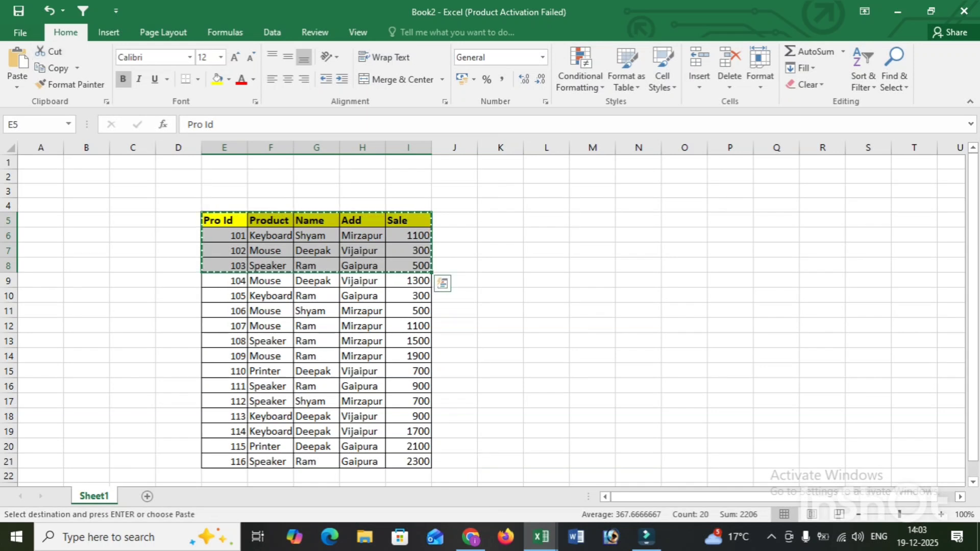
left_click(546, 220)
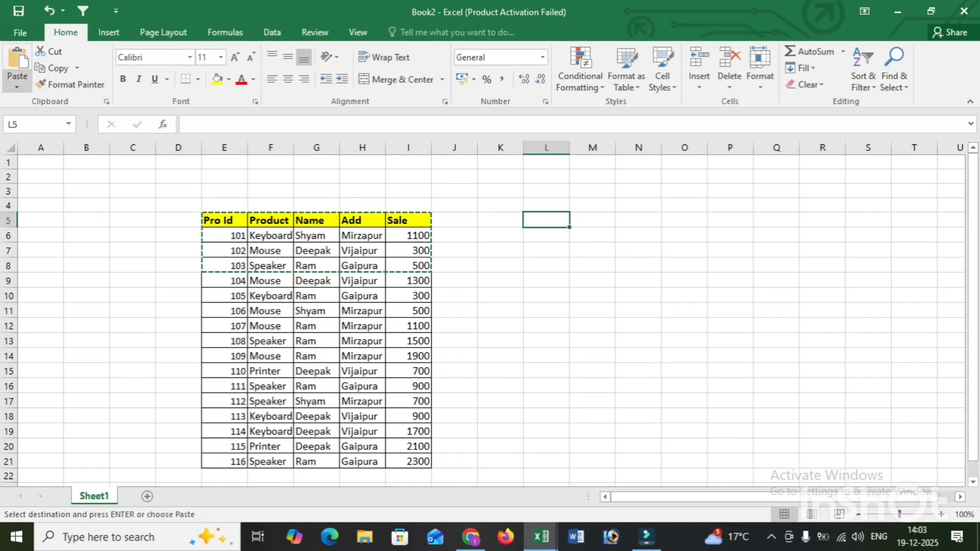
left_click(18, 61)
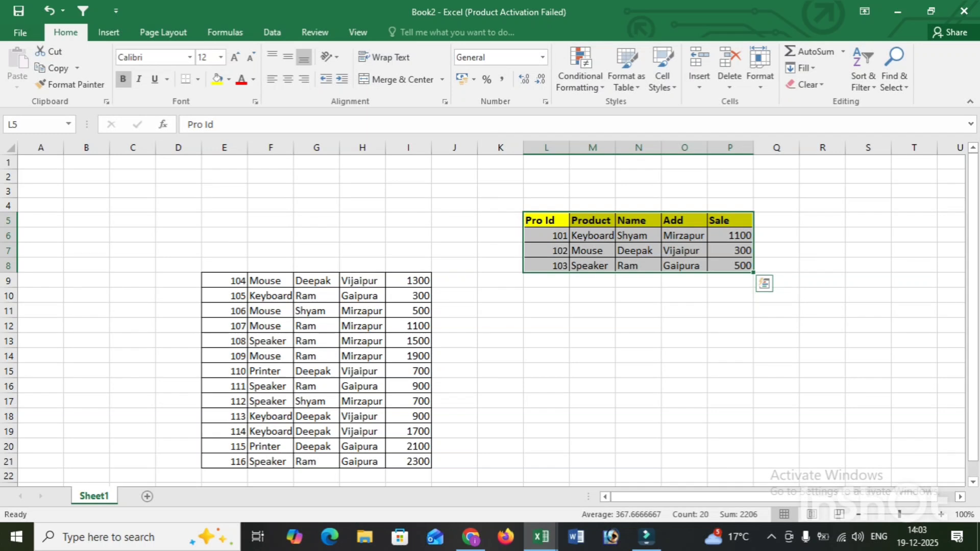
Undo the move of the cut cells and cancel the pending cut
key("ctrl+z")
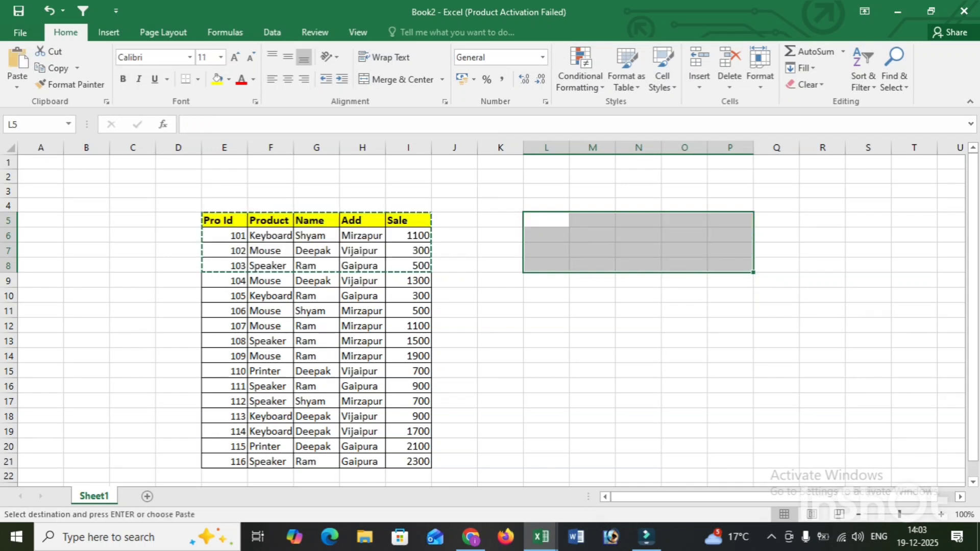
key("Escape")
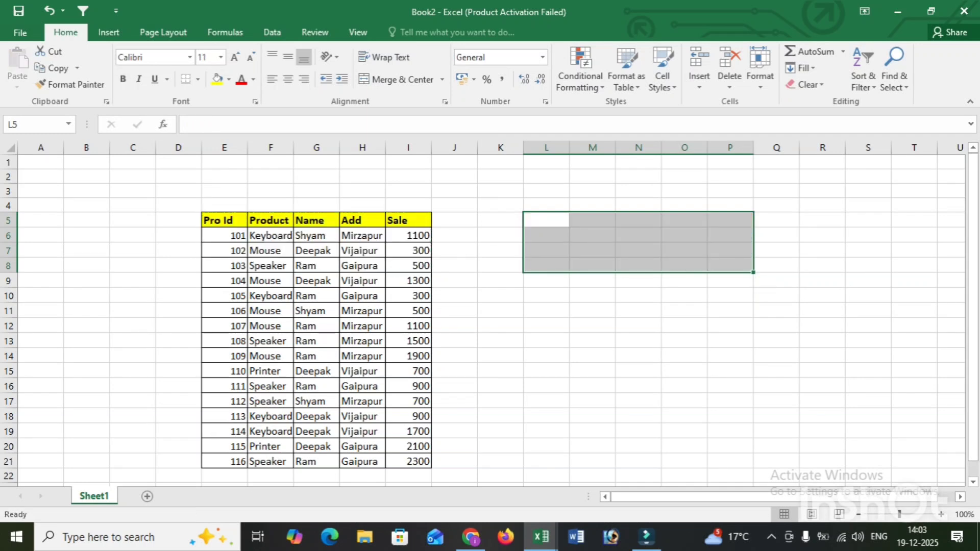
left_click(316, 356)
Copy the whole table E5:I21 and paste it at cell K5 with the standard Paste option
left_click_drag(224, 221, 428, 462)
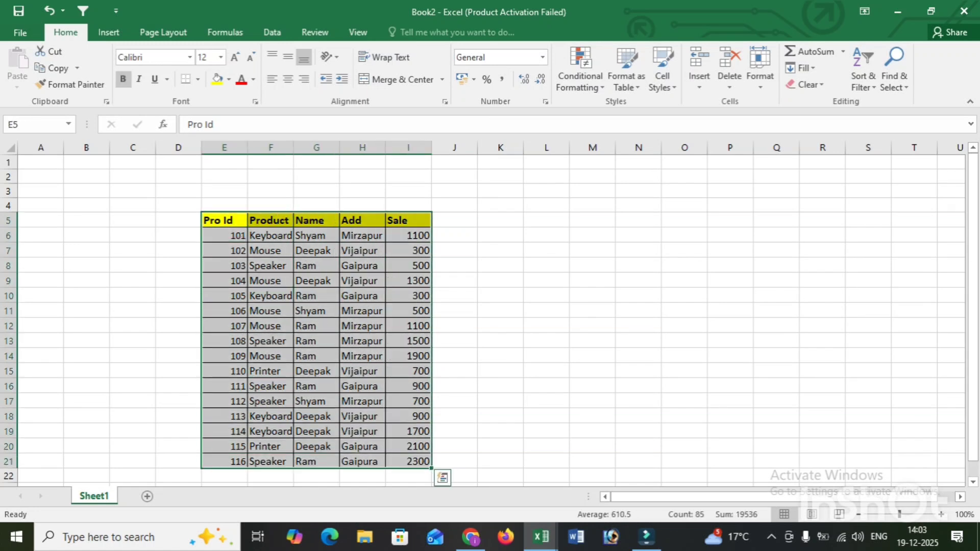
key("ctrl+c")
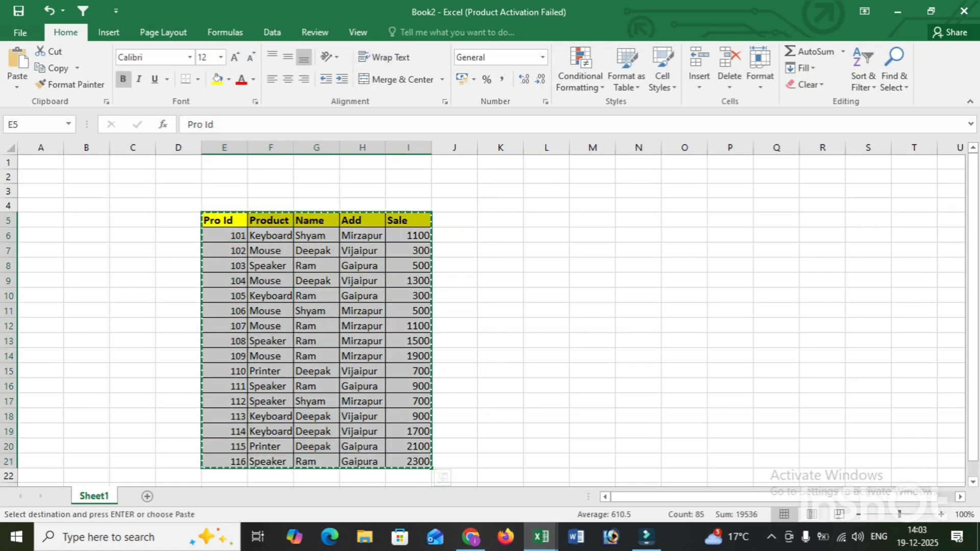
left_click(500, 220)
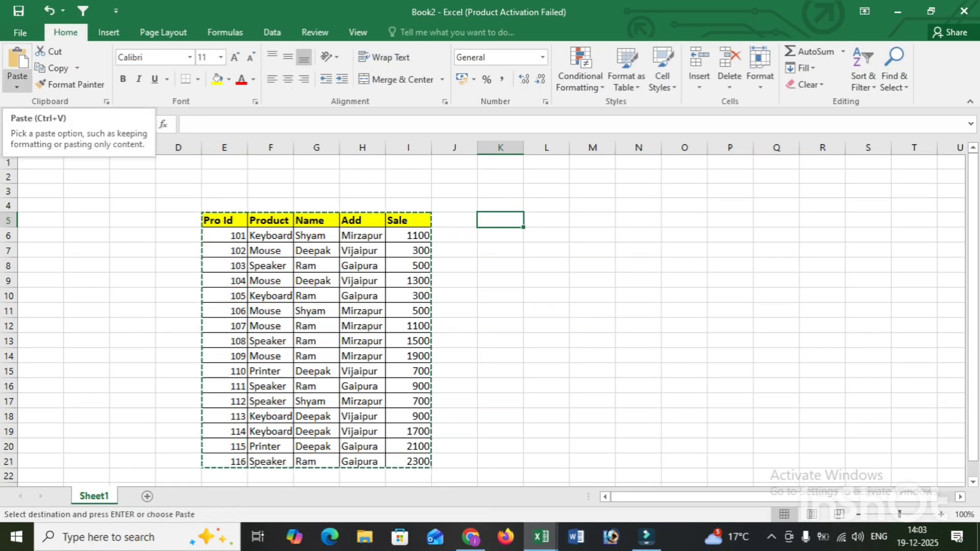
left_click(17, 84)
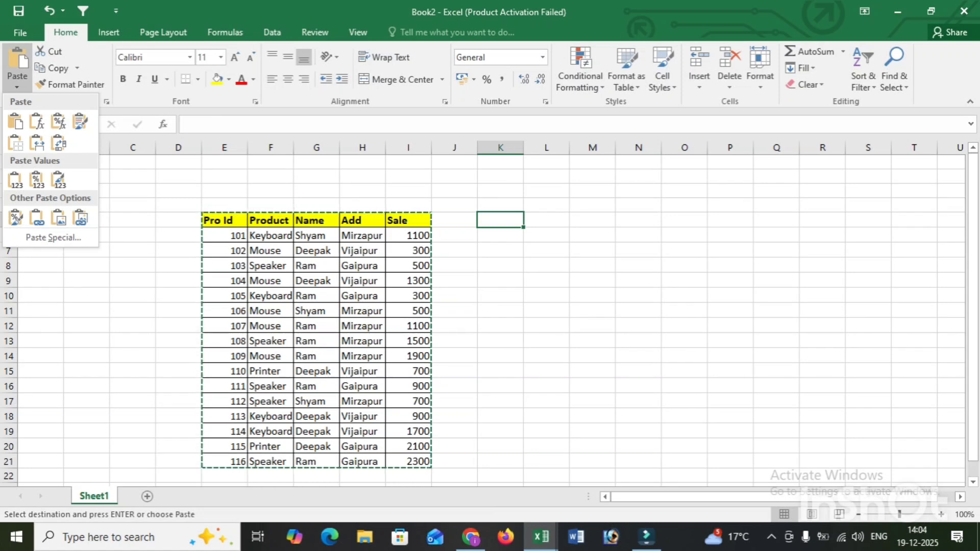
left_click(15, 122)
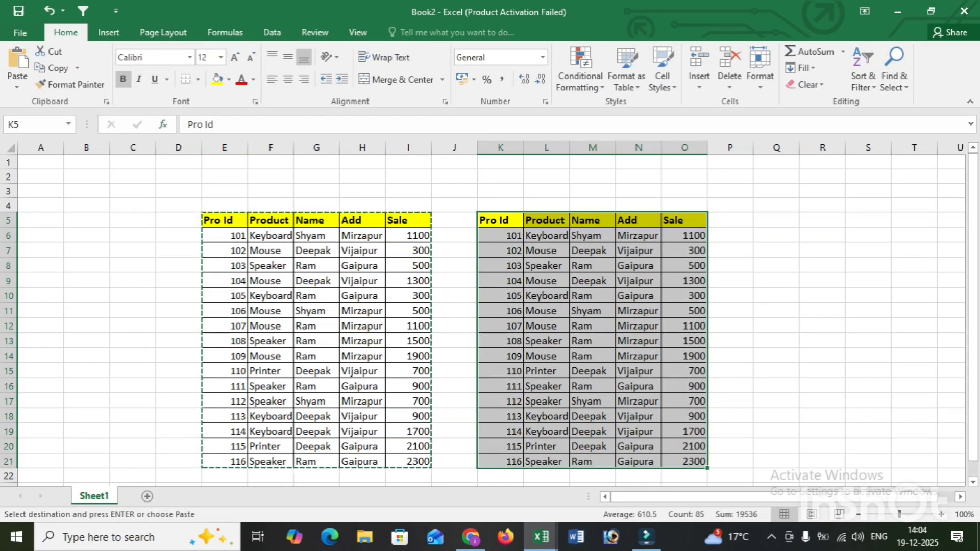
Undo the pasted table copy and clear the copy marquee around the original table
key("ctrl+z")
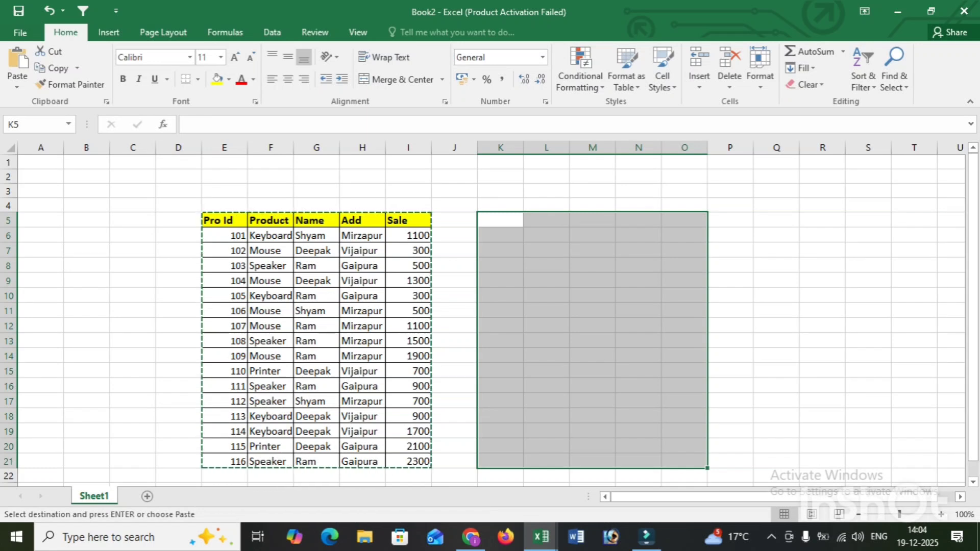
left_click(316, 251)
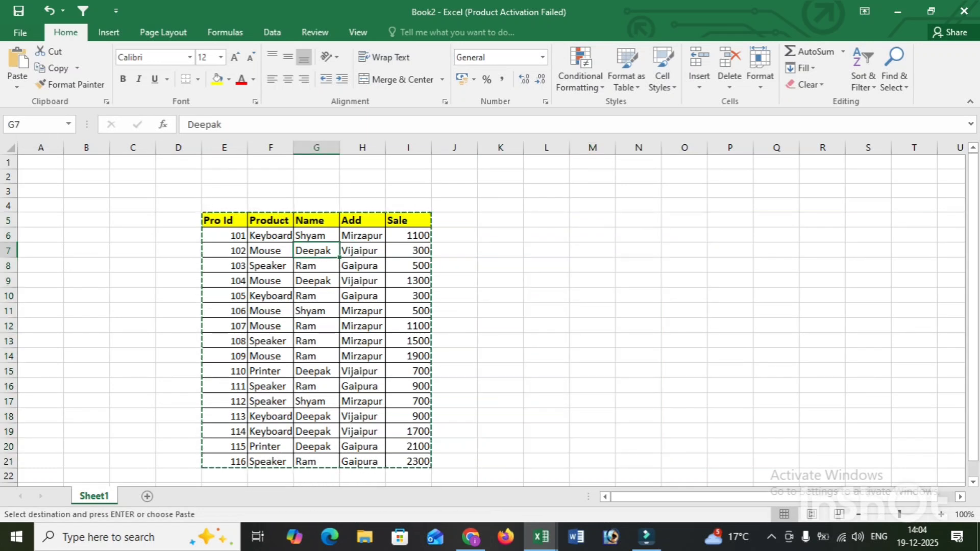
key("Escape")
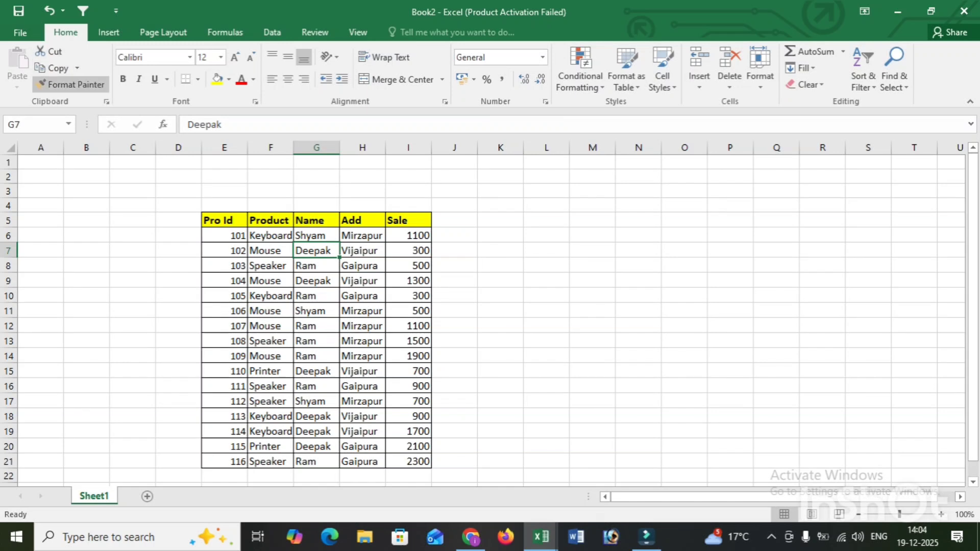
Apply the Product header's formatting to the last table row, E21:I21, with Format Painter
left_click(270, 220)
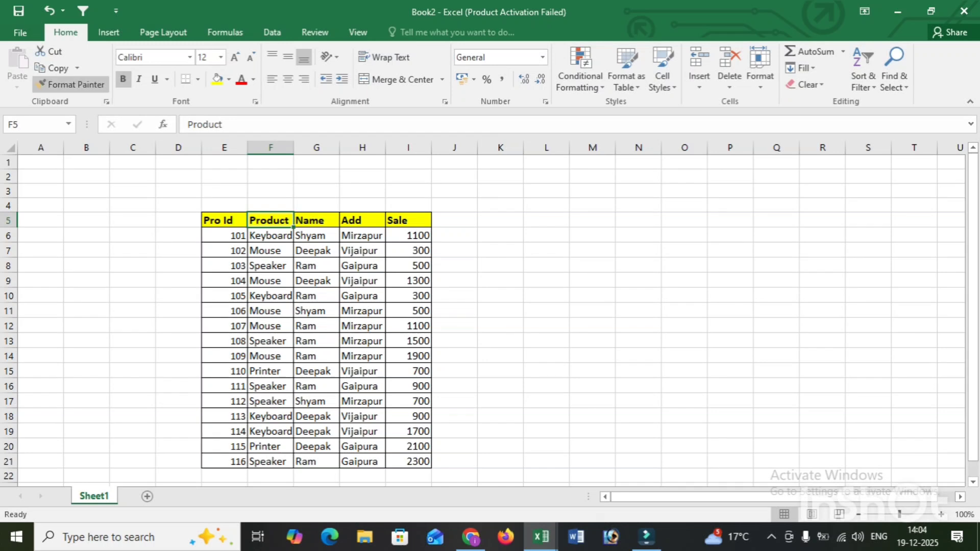
left_click(71, 85)
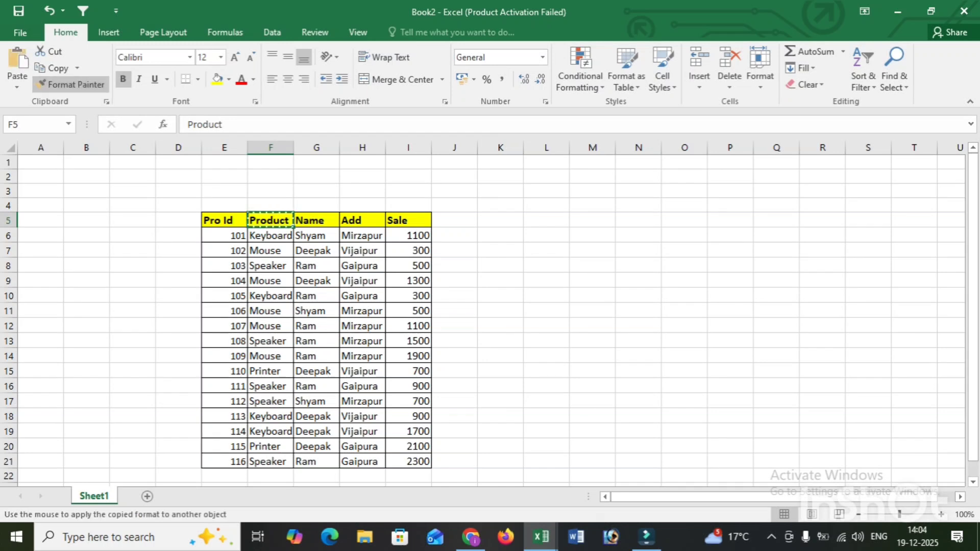
left_click_drag(225, 461, 408, 462)
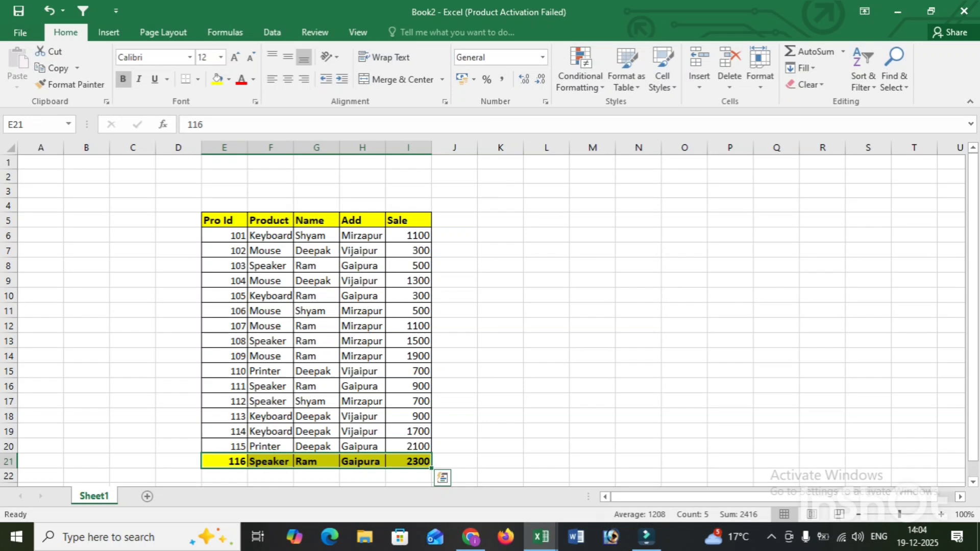
Apply the plain formatting of cell G14 to the last table row, E21:I21, with Format Painter
left_click(316, 356)
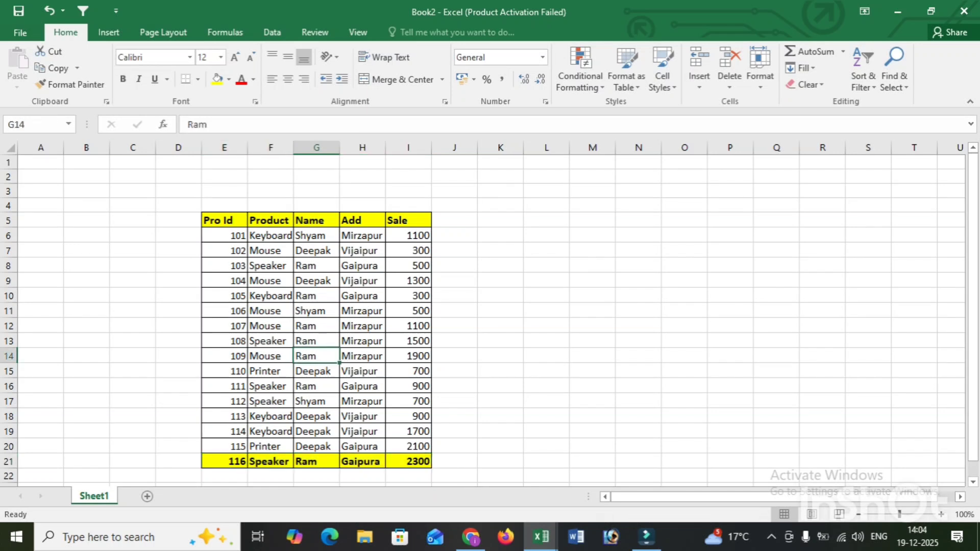
left_click(70, 85)
left_click_drag(225, 461, 409, 462)
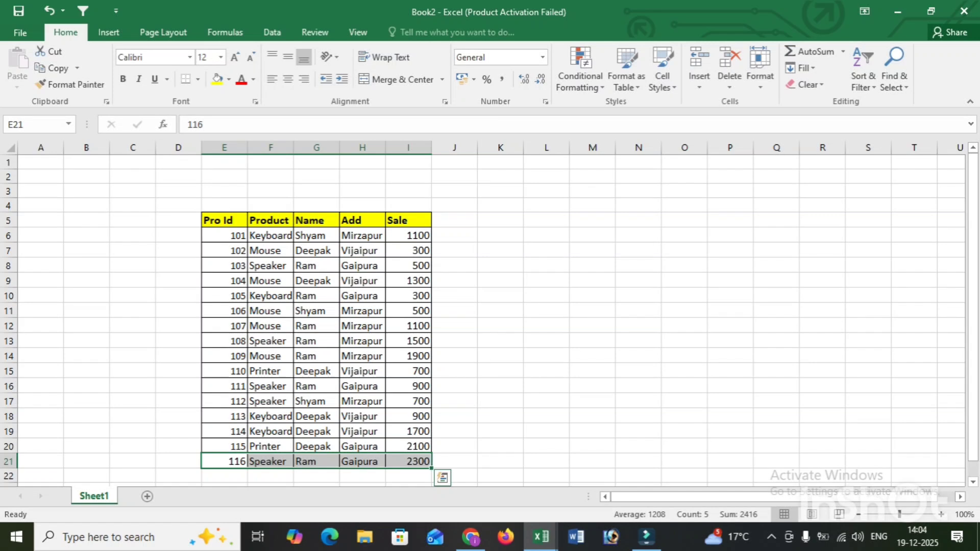
left_click(363, 416)
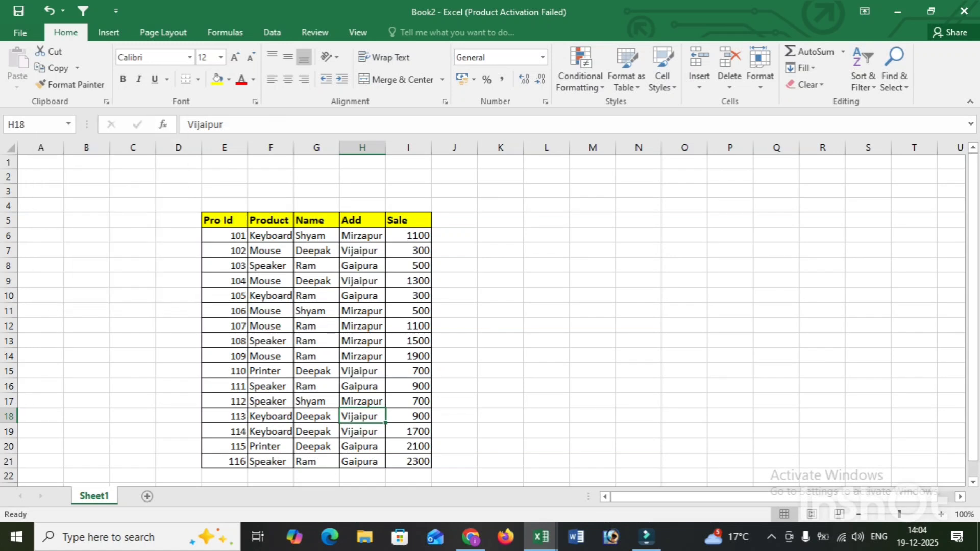
left_click_drag(459, 310, 495, 310)
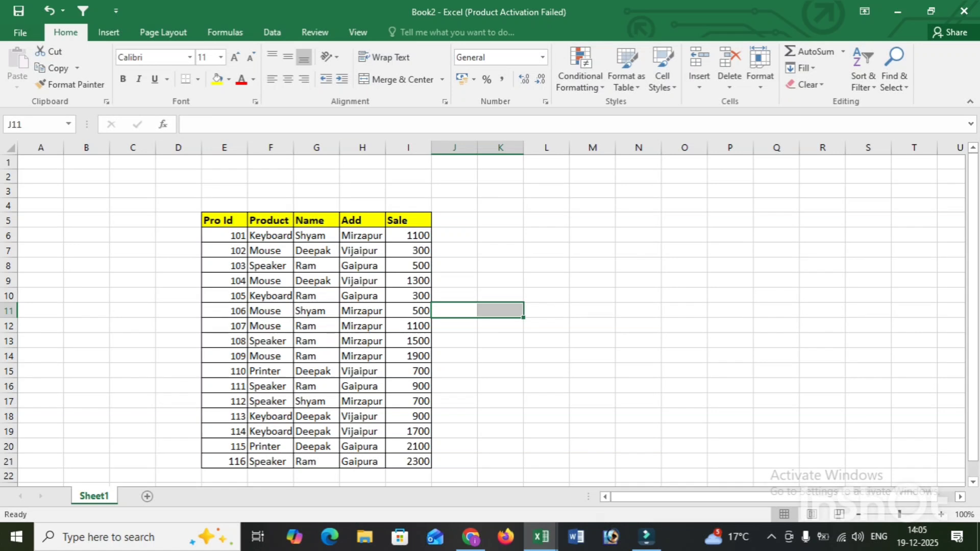
left_click(500, 235)
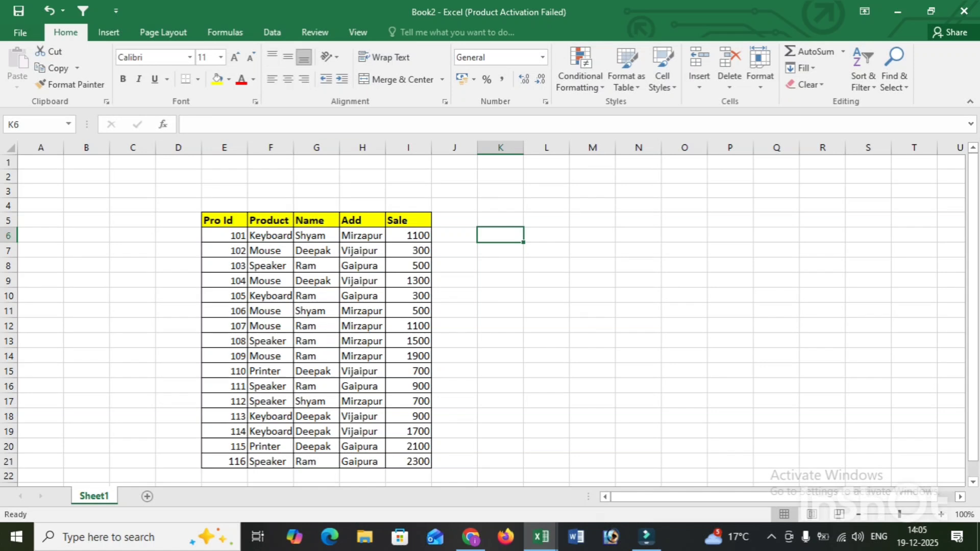
left_click(362, 235)
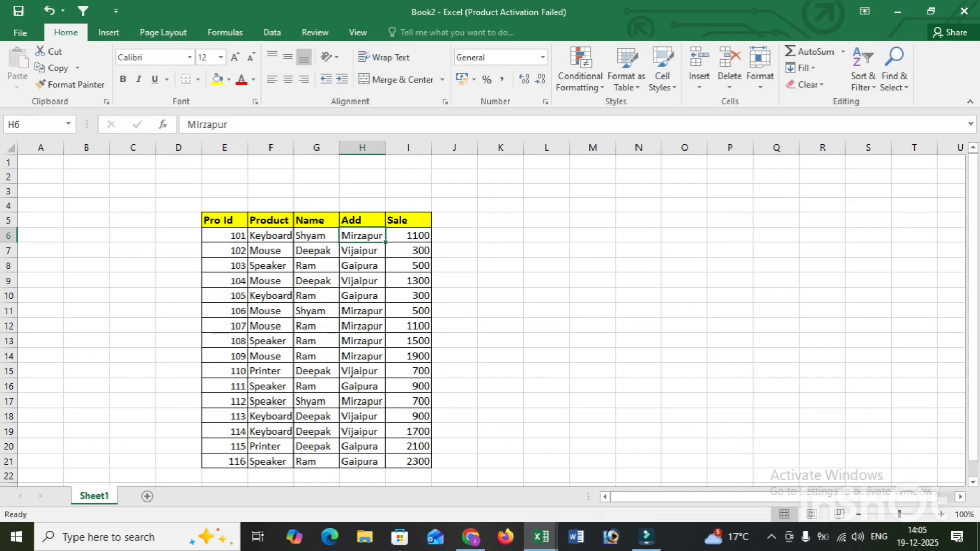
Try centre, left and right horizontal alignment and middle, top and bottom vertical alignment on cell H6
left_click(288, 79)
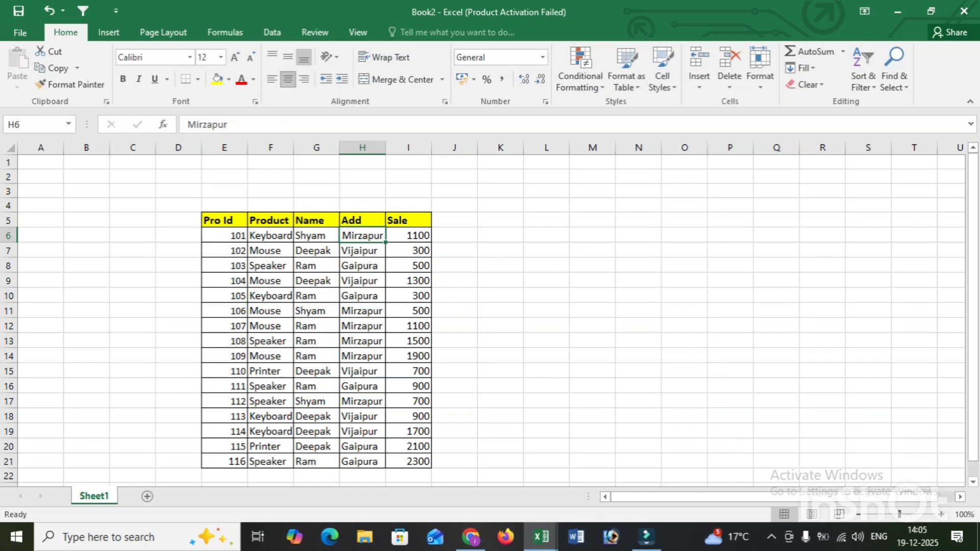
left_click(272, 79)
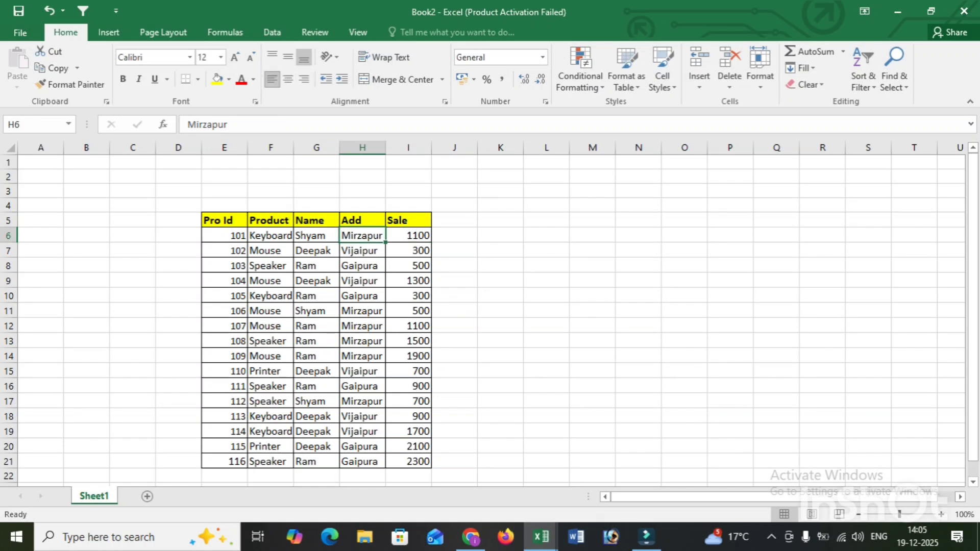
left_click(304, 79)
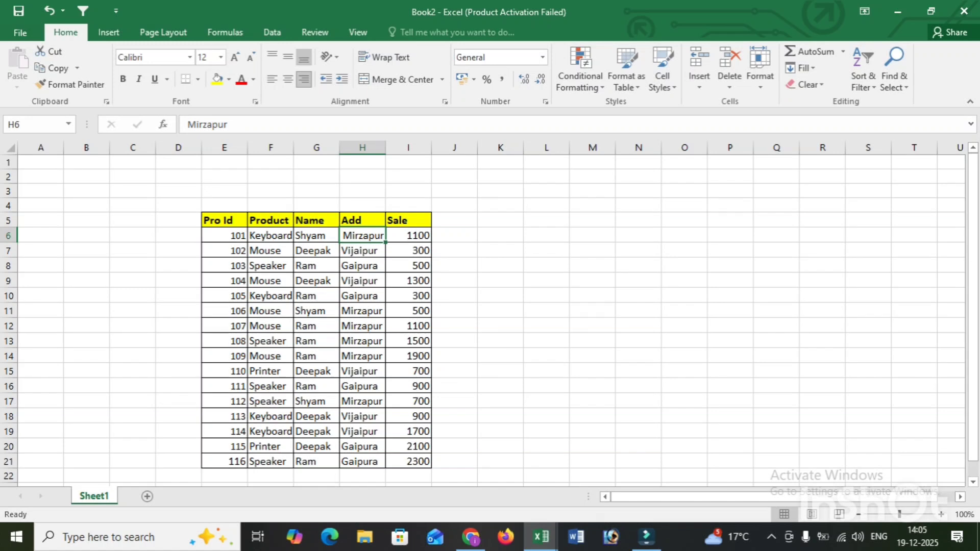
left_click(288, 56)
left_click(272, 56)
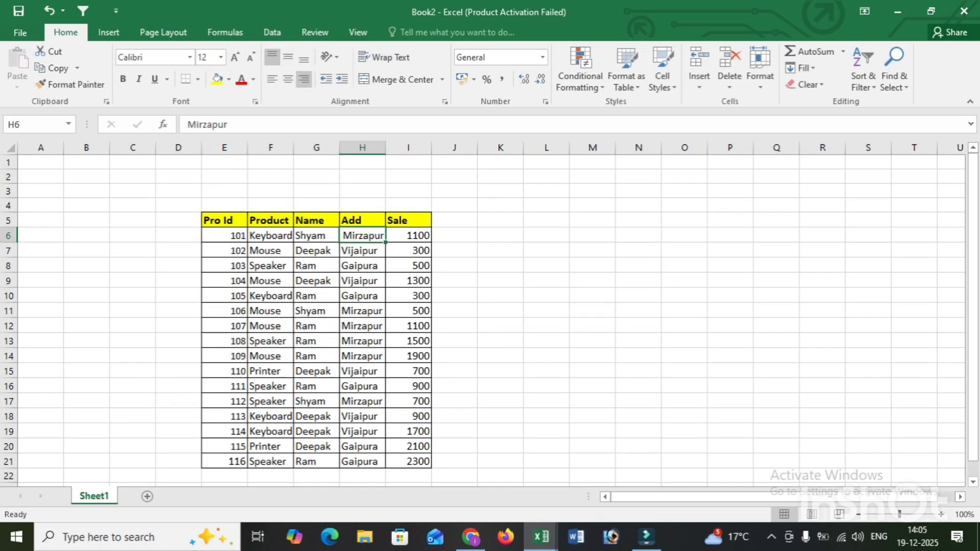
left_click(304, 56)
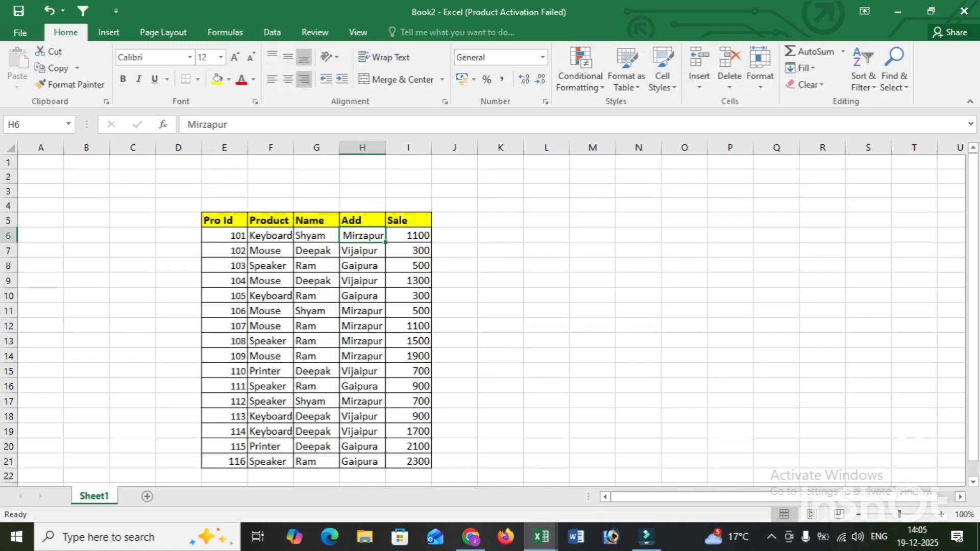
Enlarge row 6 and column H, and try left, right and centre horizontal alignment on cell H6
left_click_drag(8, 243, 8, 291)
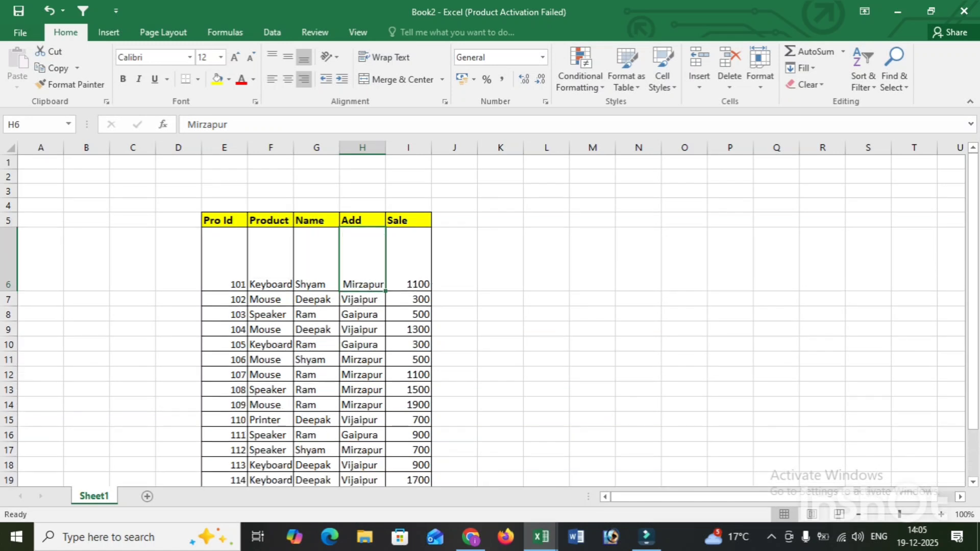
left_click_drag(385, 148, 460, 148)
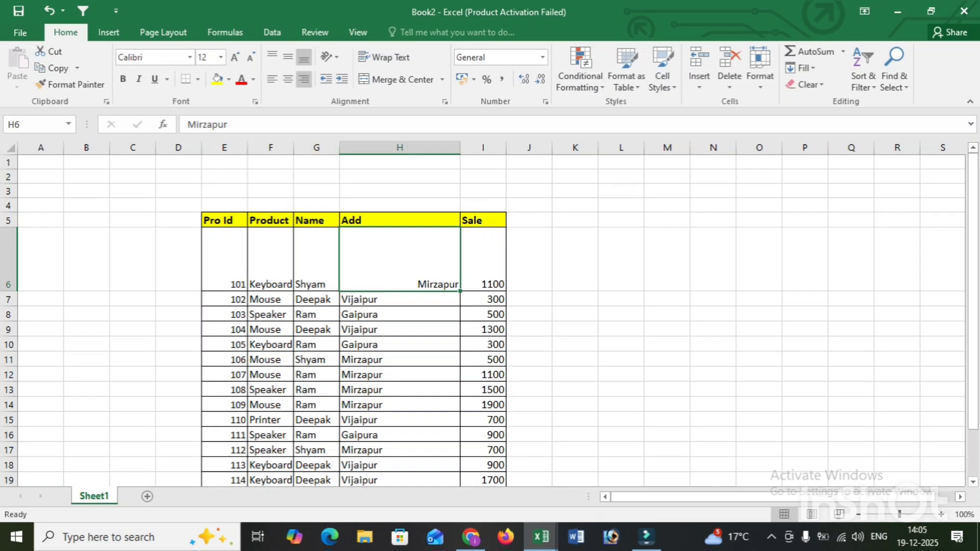
left_click(271, 79)
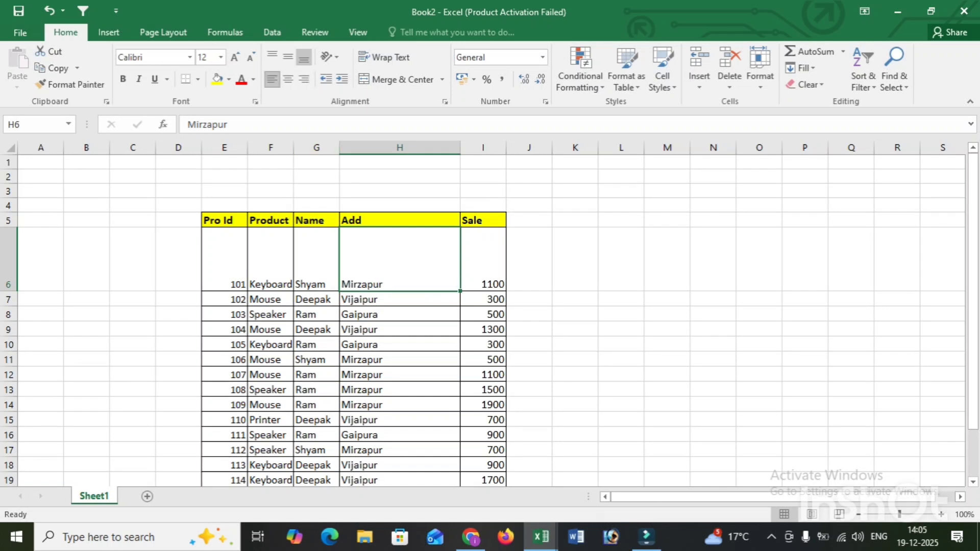
left_click(304, 79)
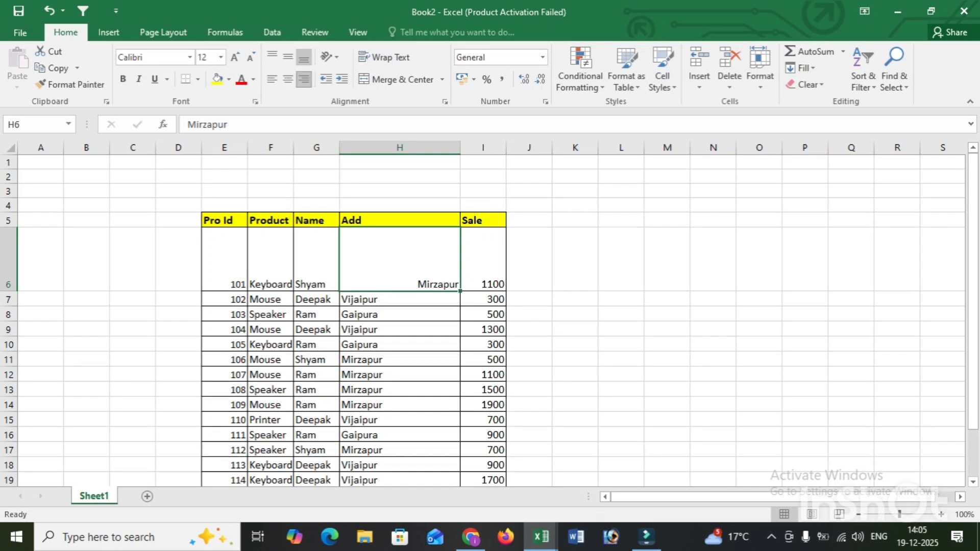
left_click(288, 79)
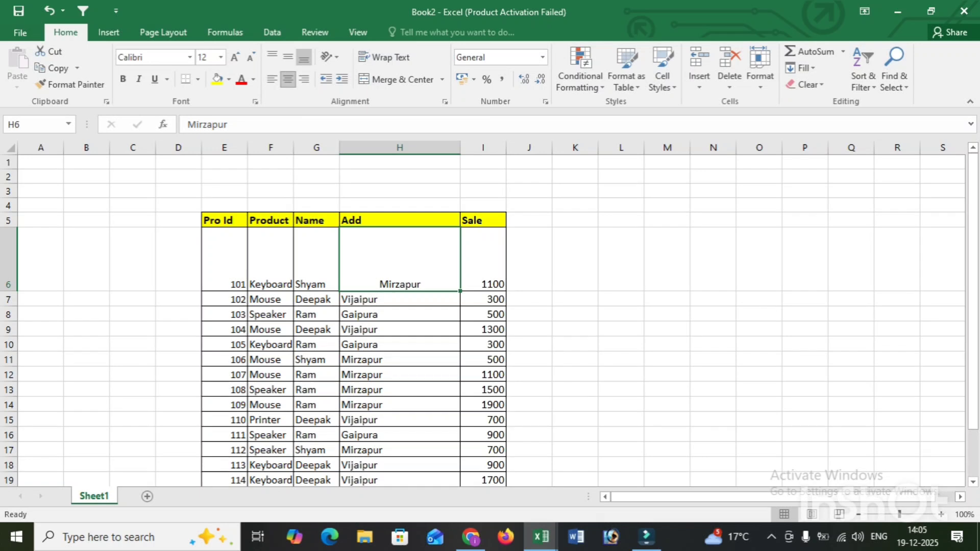
Align the text in cell H6 vertically to the top, the middle and finally the bottom
left_click(272, 57)
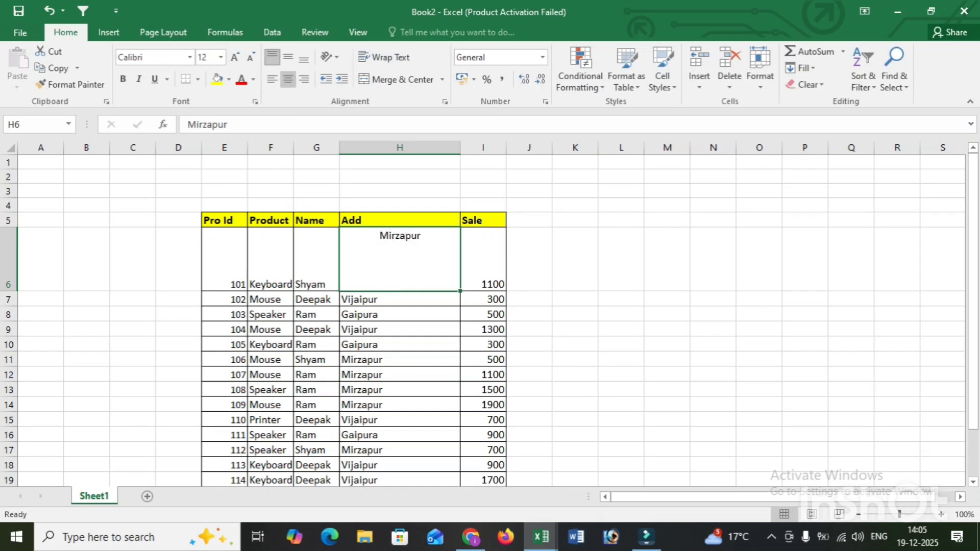
left_click(288, 56)
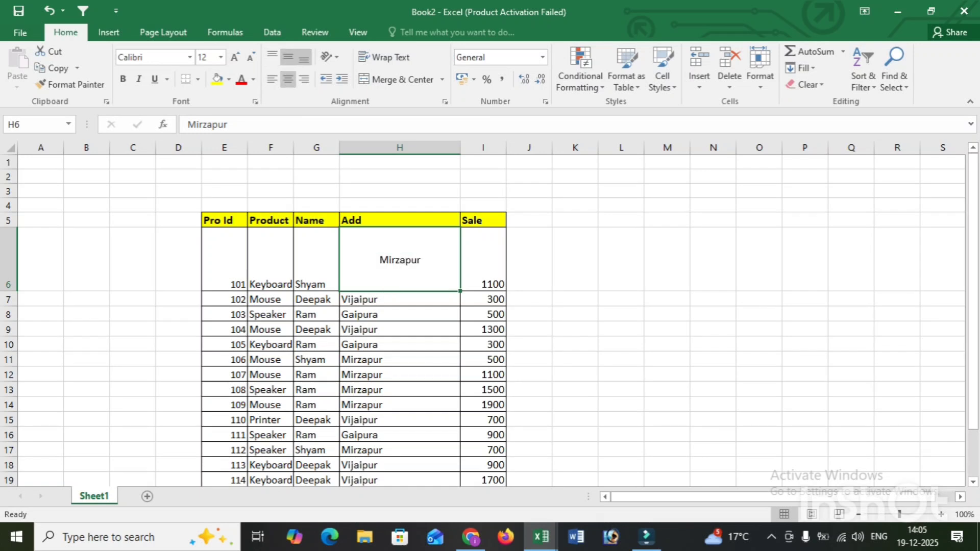
left_click(303, 58)
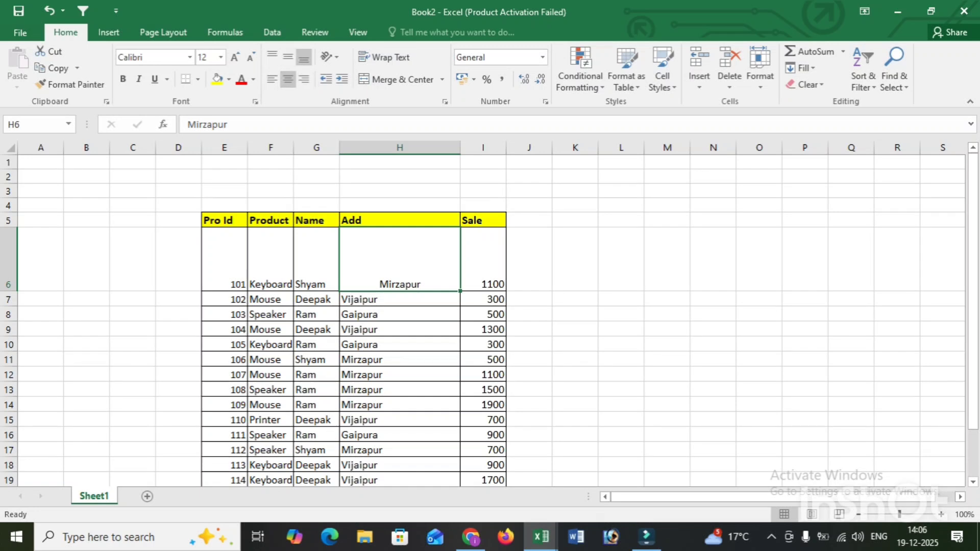
Increase the indent of cell H6 by three levels and return its text to plain left alignment
left_click(342, 79)
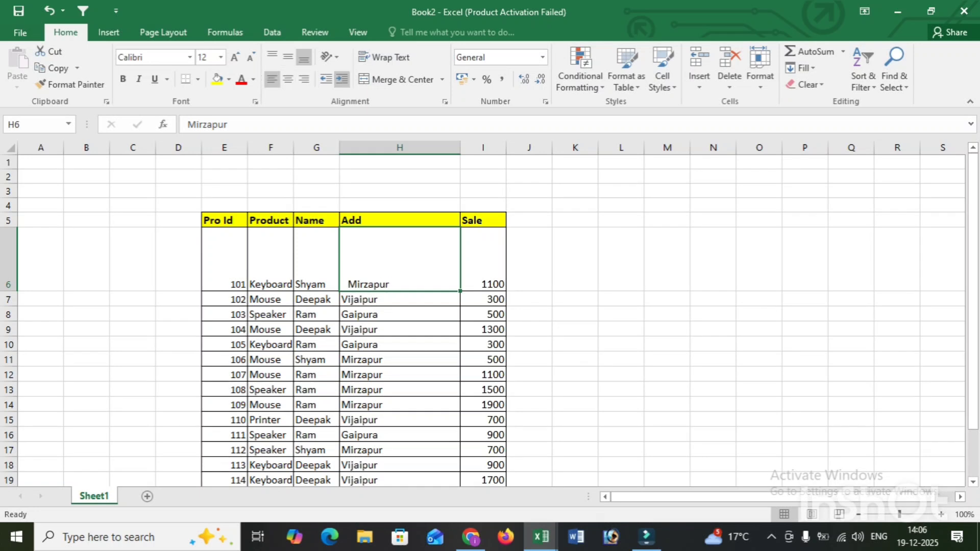
left_click(342, 79)
left_click(342, 79)
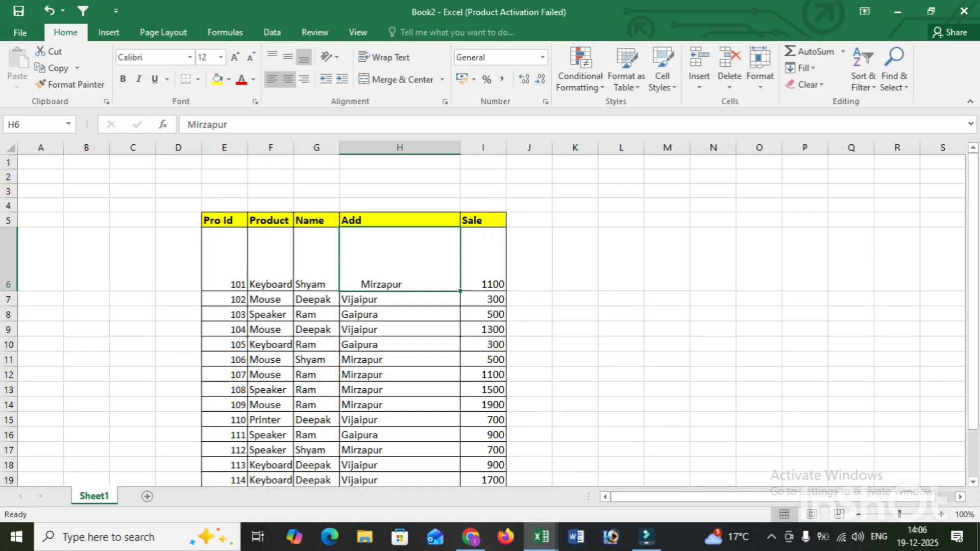
left_click(288, 79)
left_click(271, 79)
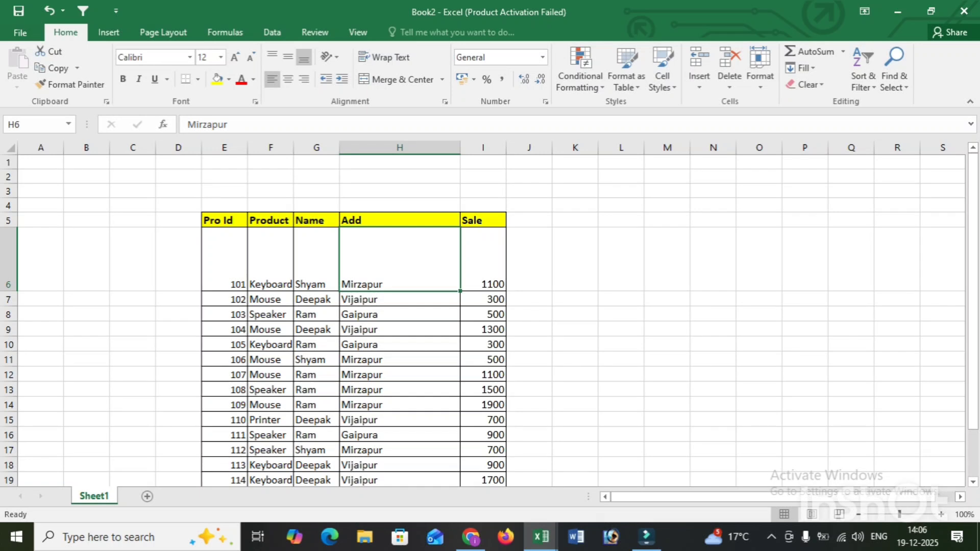
Shrink row 6 to about the same height as the other table rows
left_click_drag(8, 292, 8, 239)
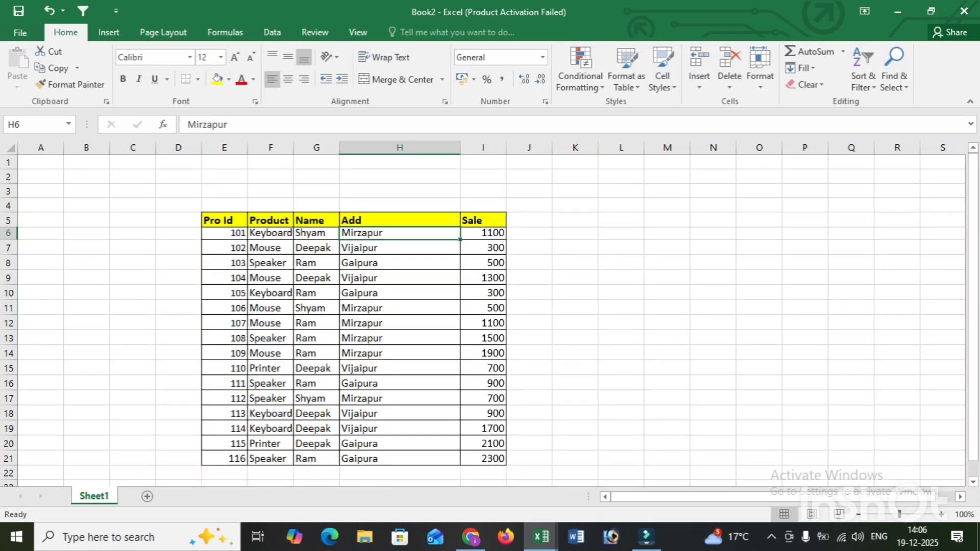
mouse_move(8, 240)
left_mouse_down()
mouse_move(9, 227)
mouse_move(8, 241)
left_mouse_up()
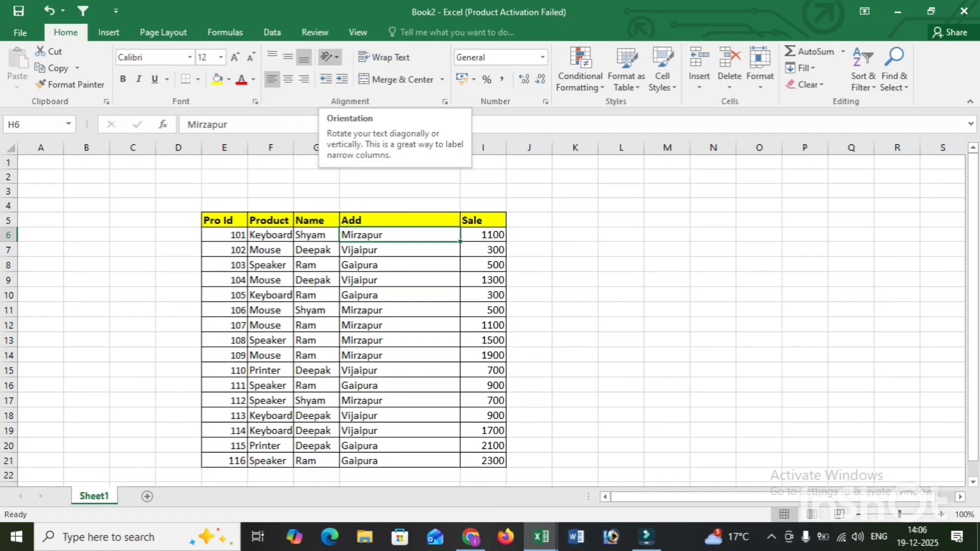
left_click(225, 249)
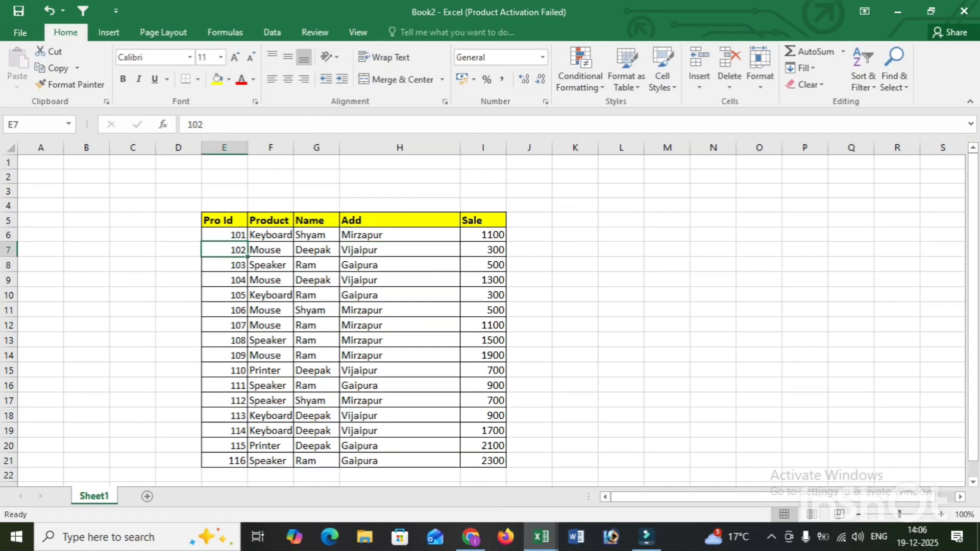
Rotate the header text in E5:I5 with Angle Counterclockwise and switch it to Angle Clockwise
left_click_drag(224, 221, 482, 220)
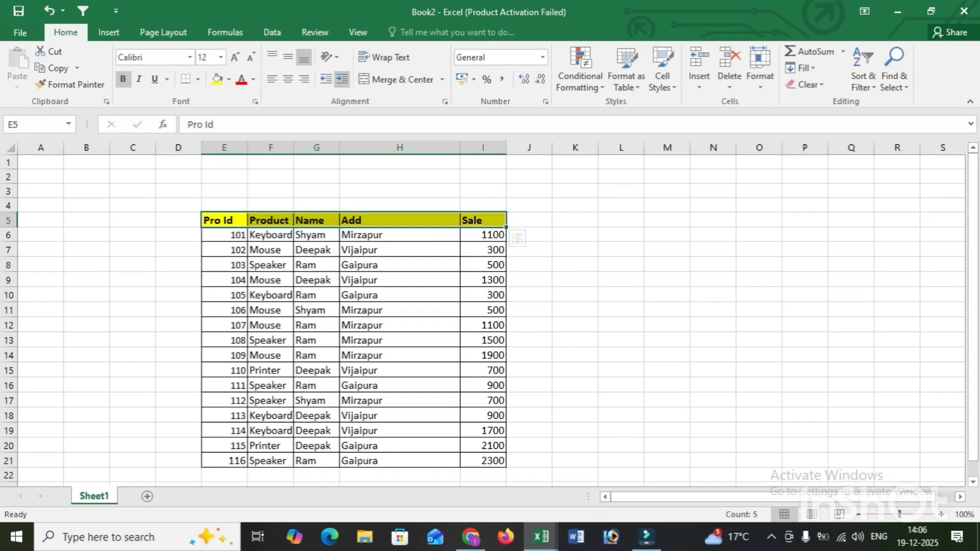
left_click(329, 57)
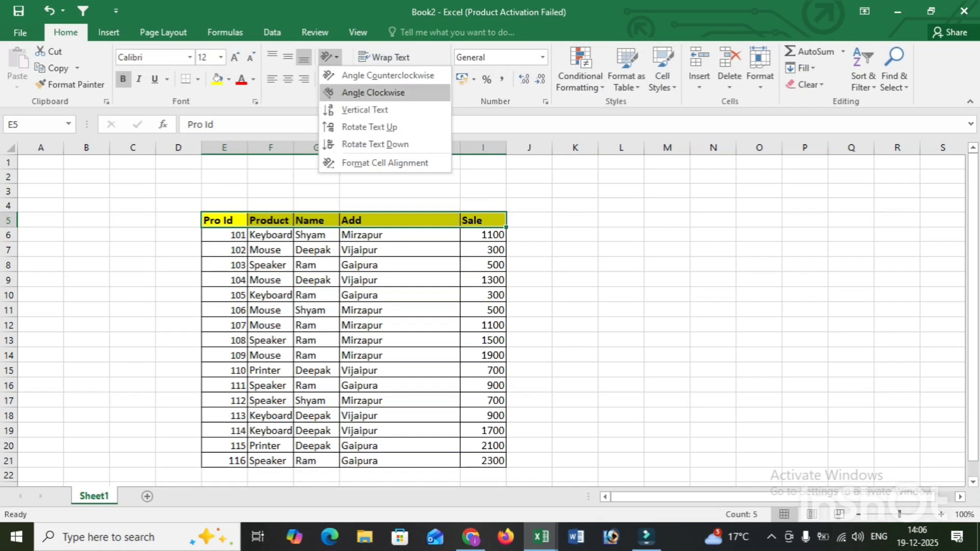
left_click(387, 75)
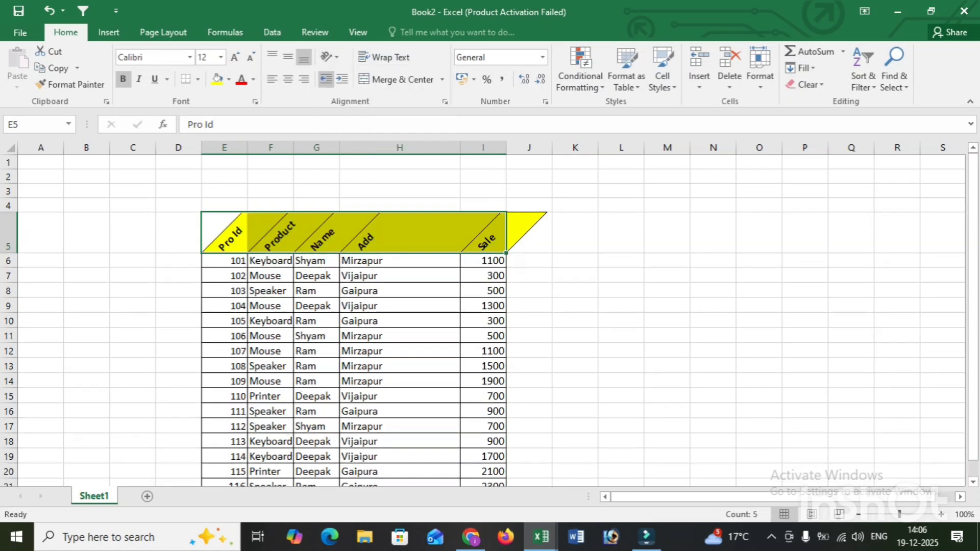
left_click(329, 57)
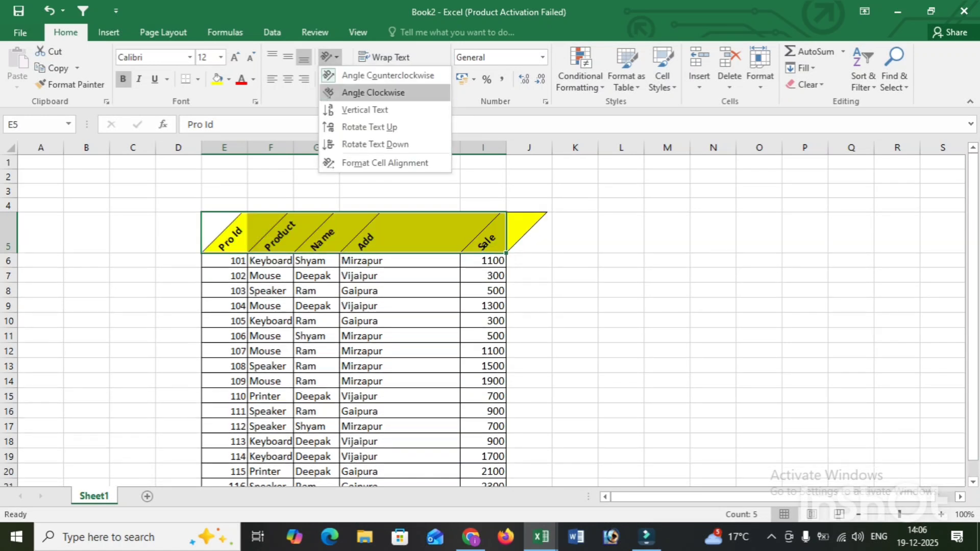
left_click(373, 93)
Change the header row's orientation to Vertical Text and return it to Angle Clockwise
left_click(329, 57)
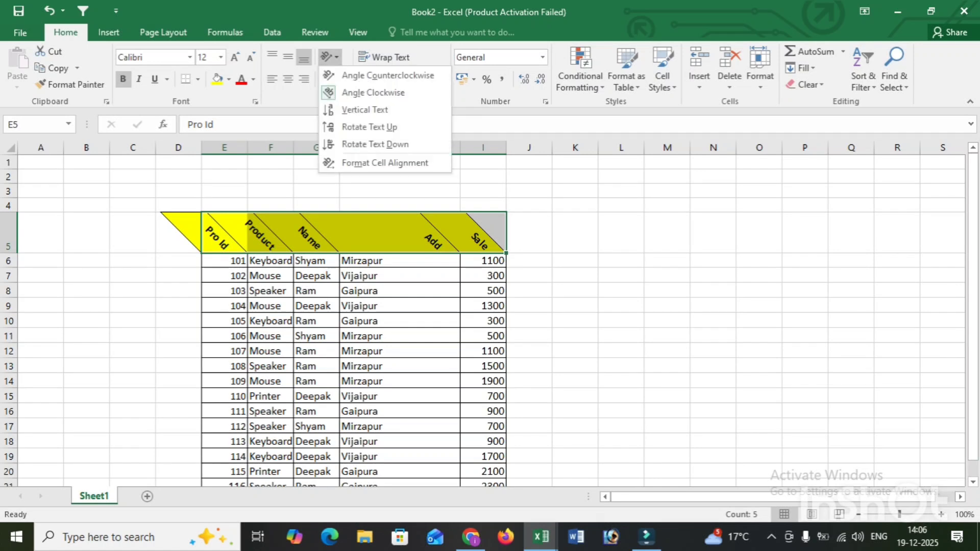
left_click(370, 108)
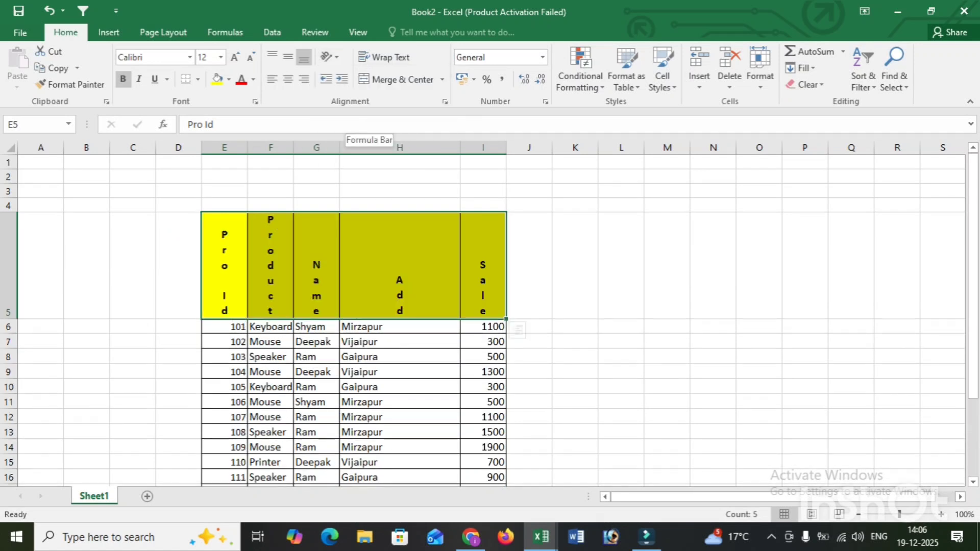
left_click(329, 56)
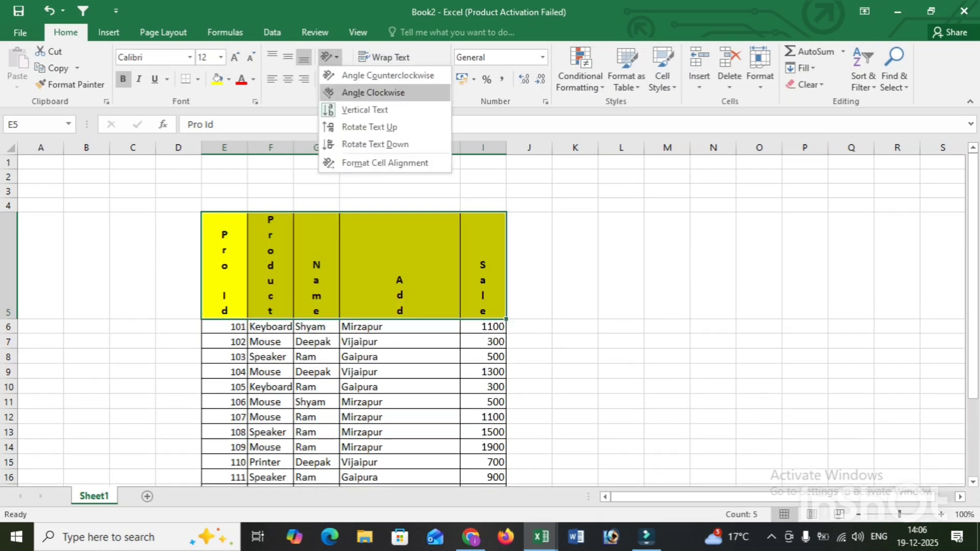
left_click(373, 92)
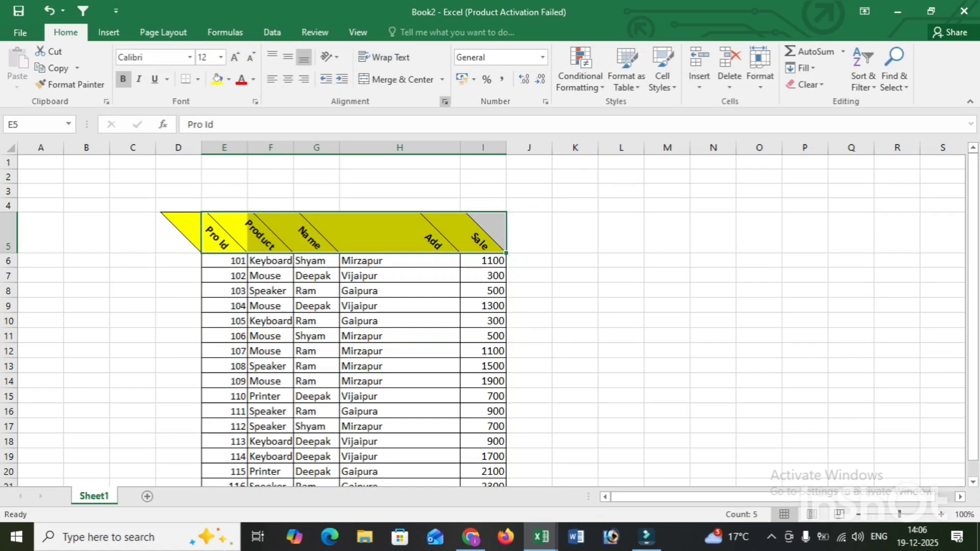
Set the text orientation of the header cells E5:I5 to 0 degrees in the cell alignment settings
key("ctrl+1")
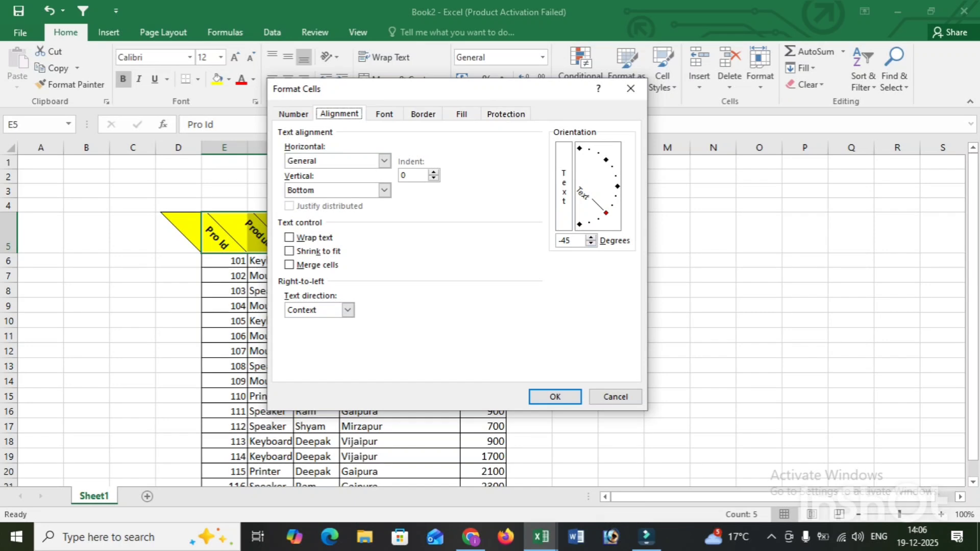
left_click(617, 186)
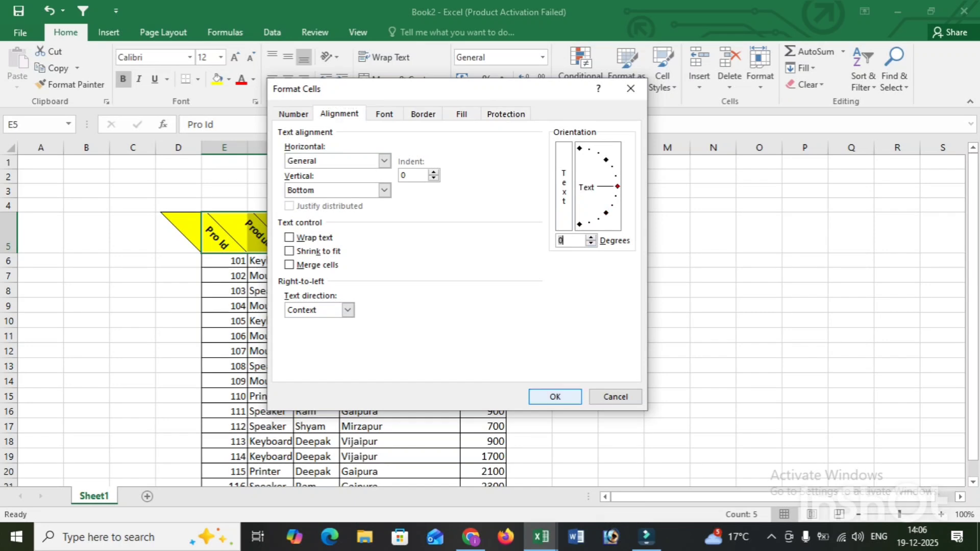
key("Return")
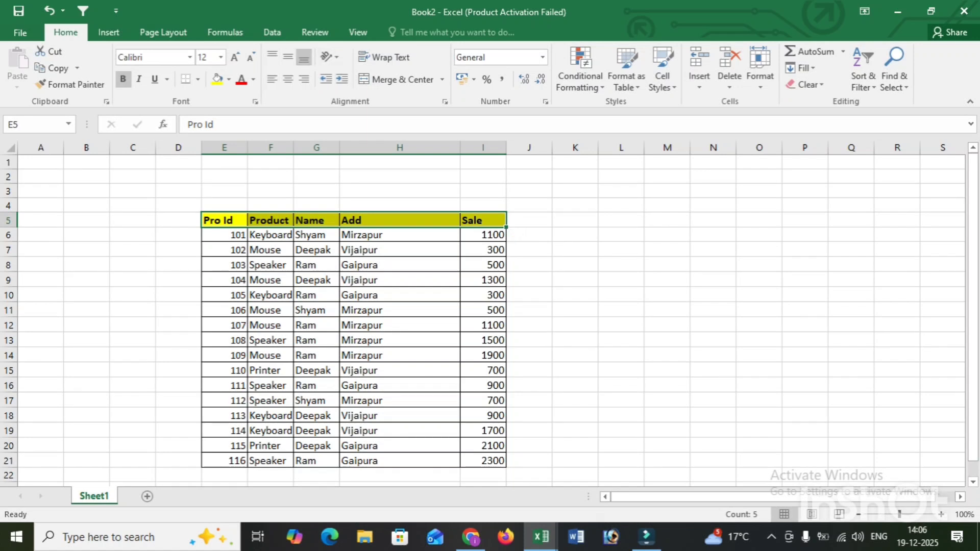
Enter the sample text "jg jhg jhgjhgjhg hgjhg jghg" in cell L6
left_click(621, 234)
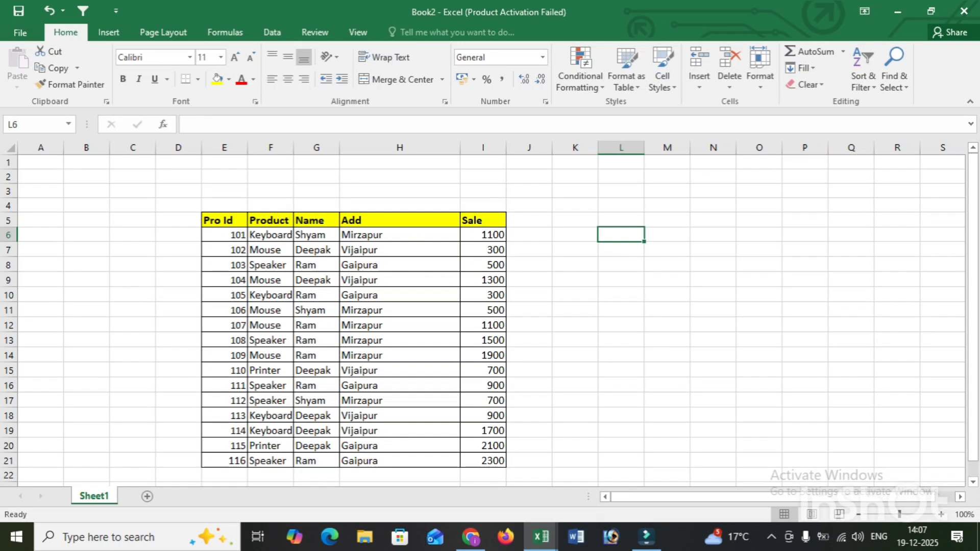
type("jg jhg jhgjhgjhg hgjhg jghg")
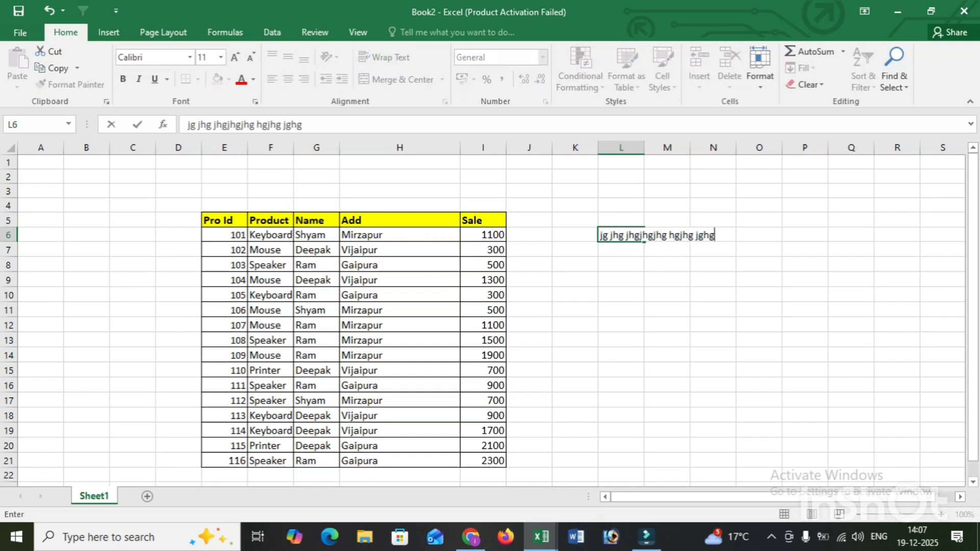
left_click(667, 294)
Apply Wrap Text to the long sample text in cell L6
left_click(620, 235)
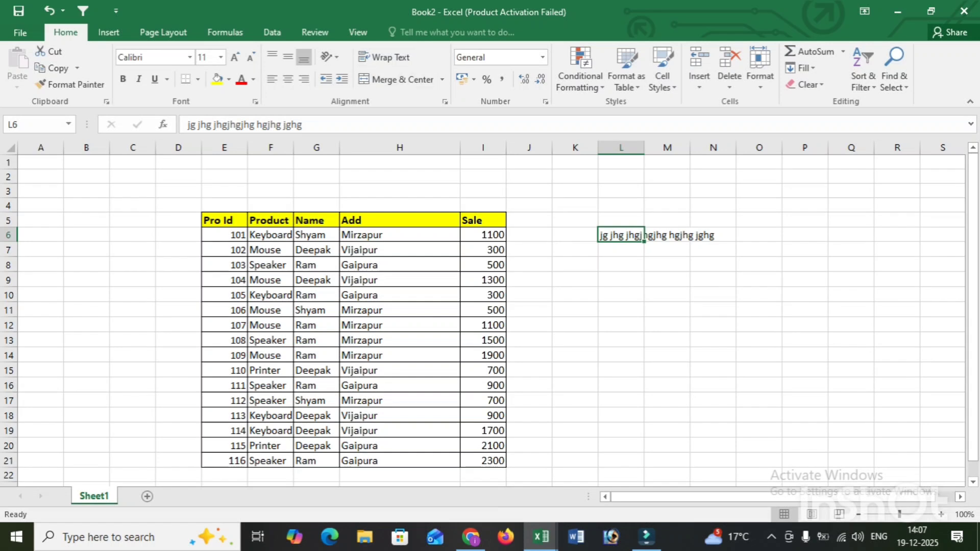
left_click(383, 57)
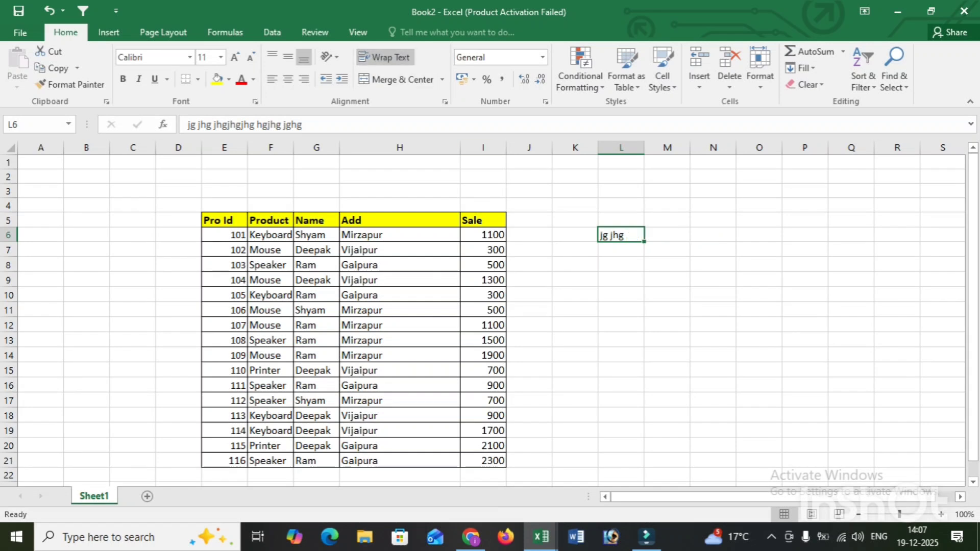
left_click(621, 265)
left_click(621, 235)
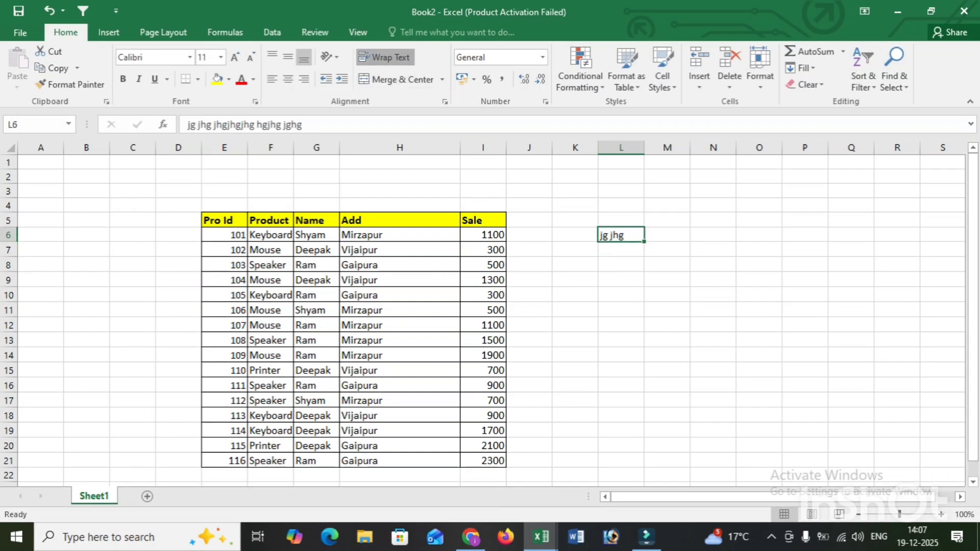
Turn Wrap Text off for the sample text in cell L6 and apply it again
left_click(384, 57)
left_click(621, 265)
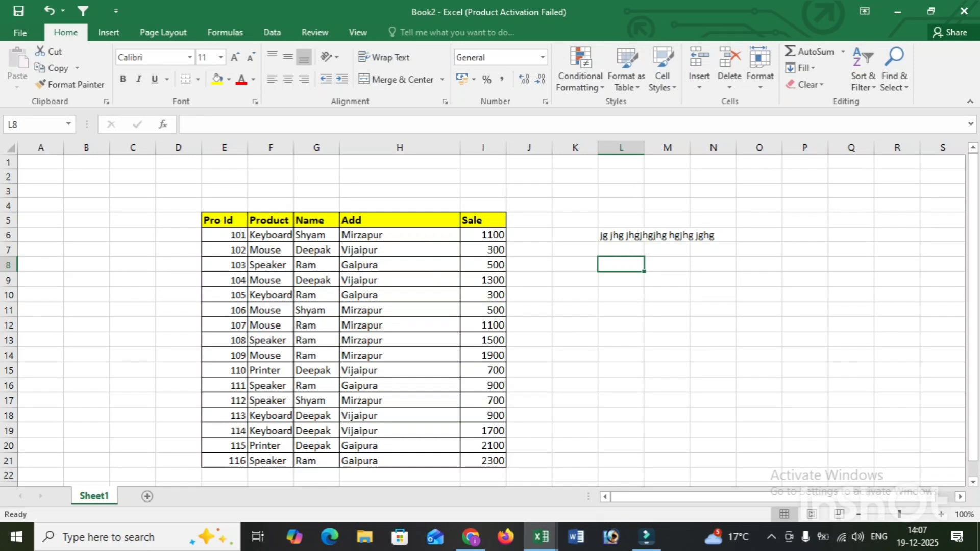
left_click(621, 235)
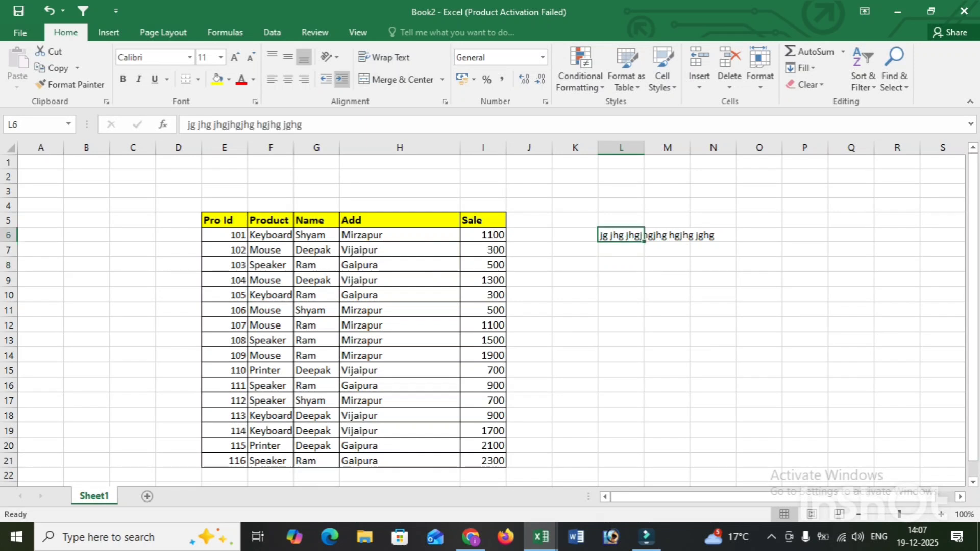
left_click(384, 57)
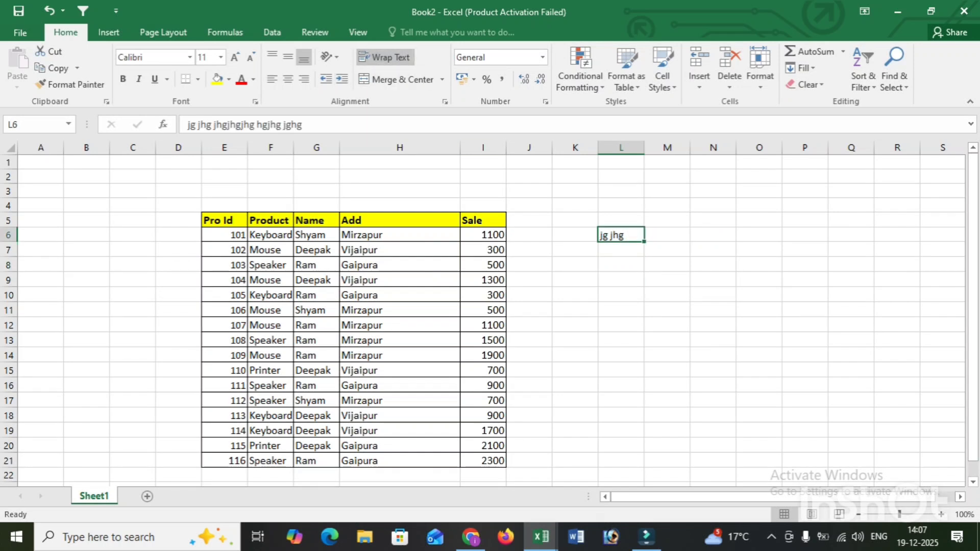
left_click(620, 264)
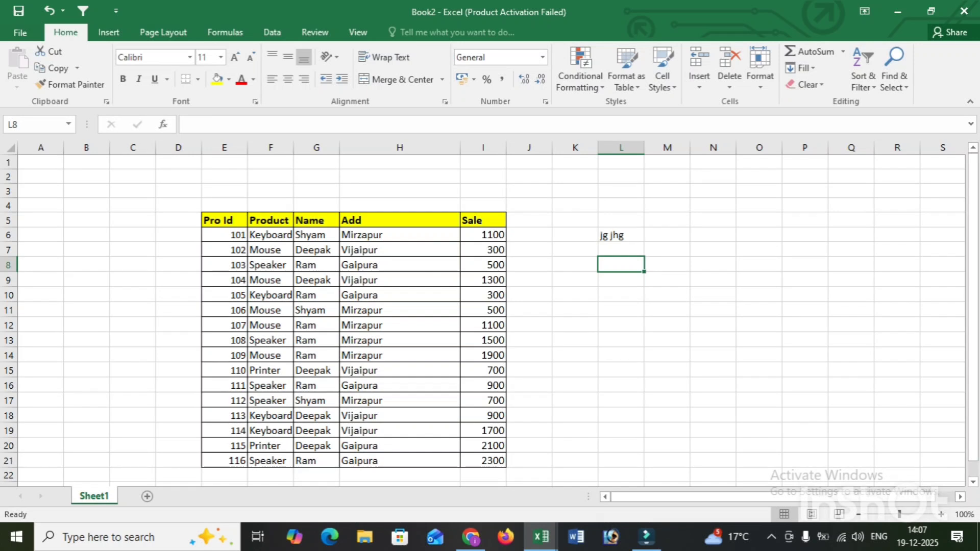
Enter the sample text "jhg jhghg jhg jhgjhghjgjhgjhg" in cell L11
left_click_drag(653, 309, 635, 310)
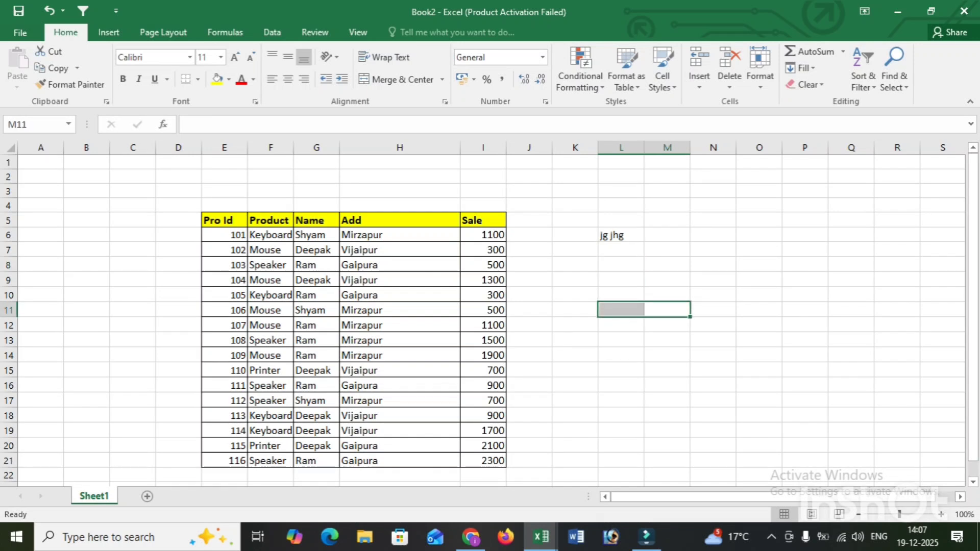
left_click(621, 355)
left_click(621, 310)
type("jh")
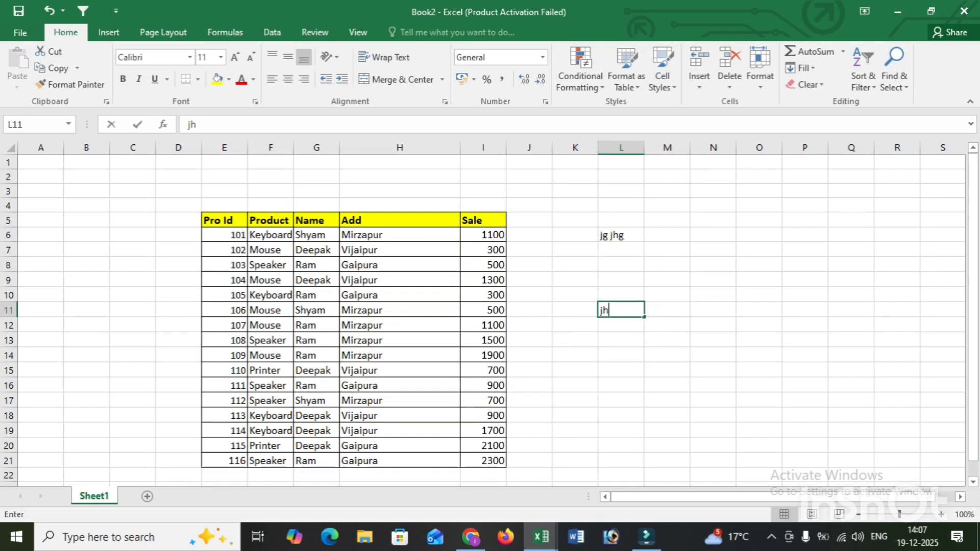
type("g jhghg jhg jhgjhghjgjhgjh")
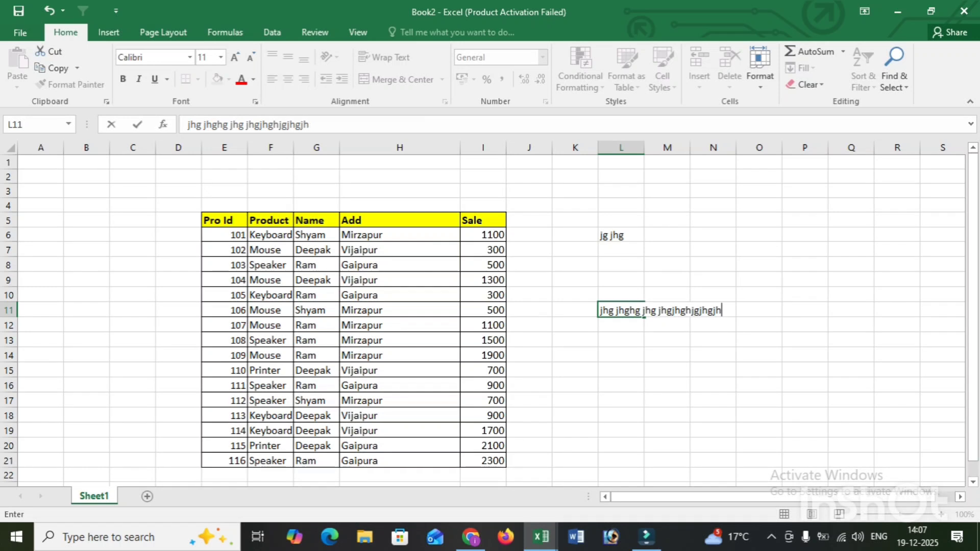
type("g")
left_click(621, 340)
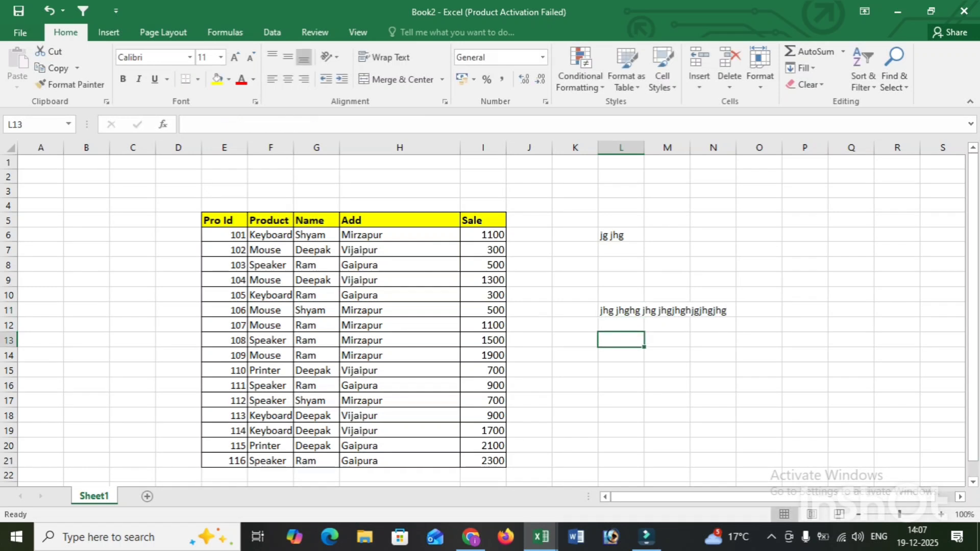
Apply Wrap Text to cell L11 and replace it with Shrink to fit in the cell alignment settings
left_click(620, 310)
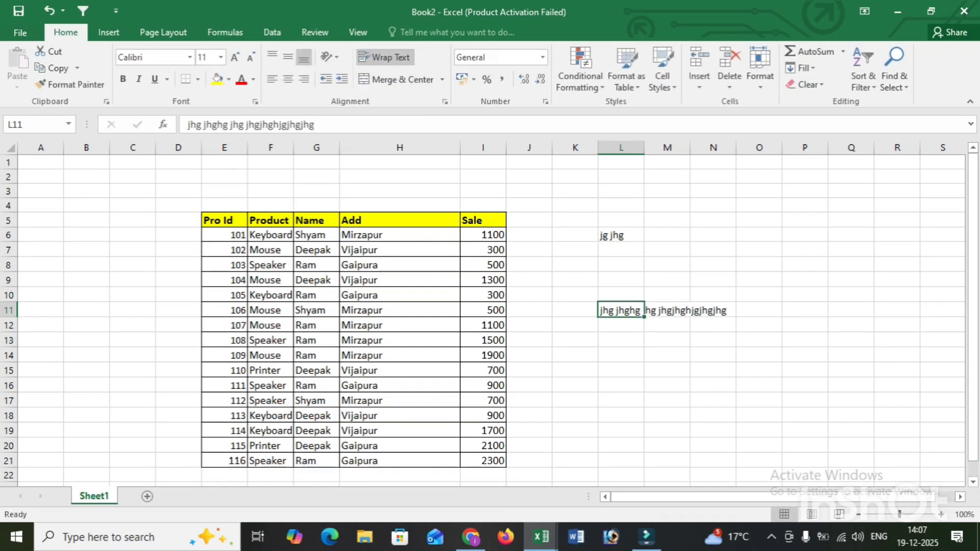
left_click(384, 56)
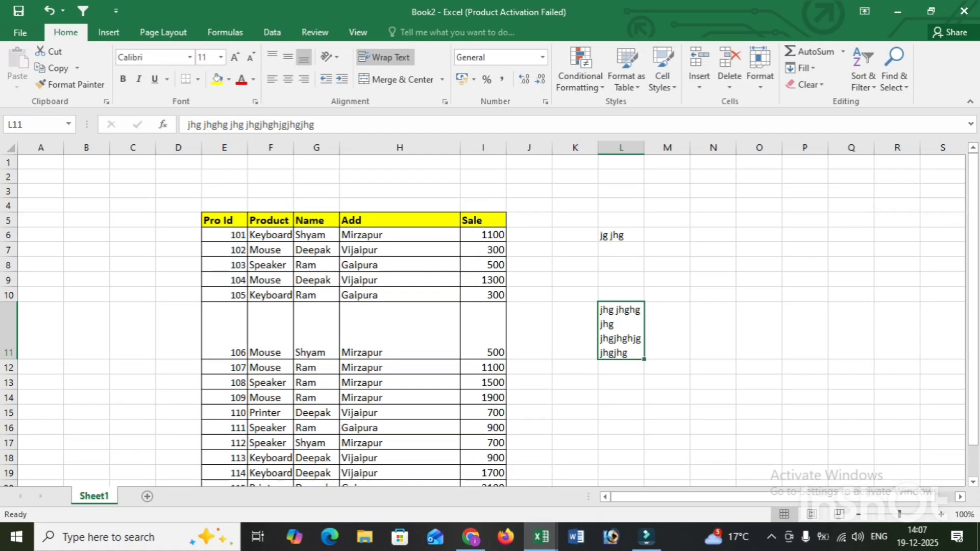
left_click(445, 101)
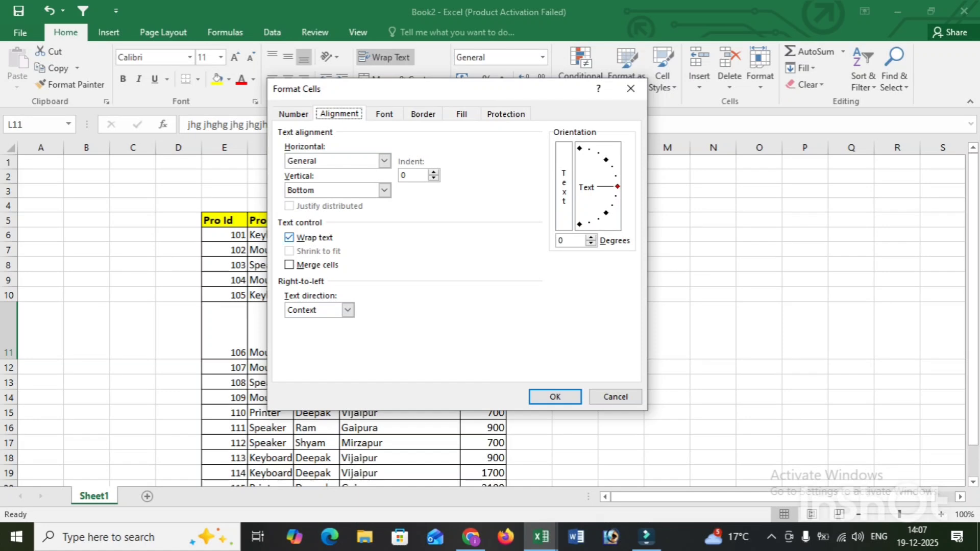
left_click(289, 238)
left_click(289, 251)
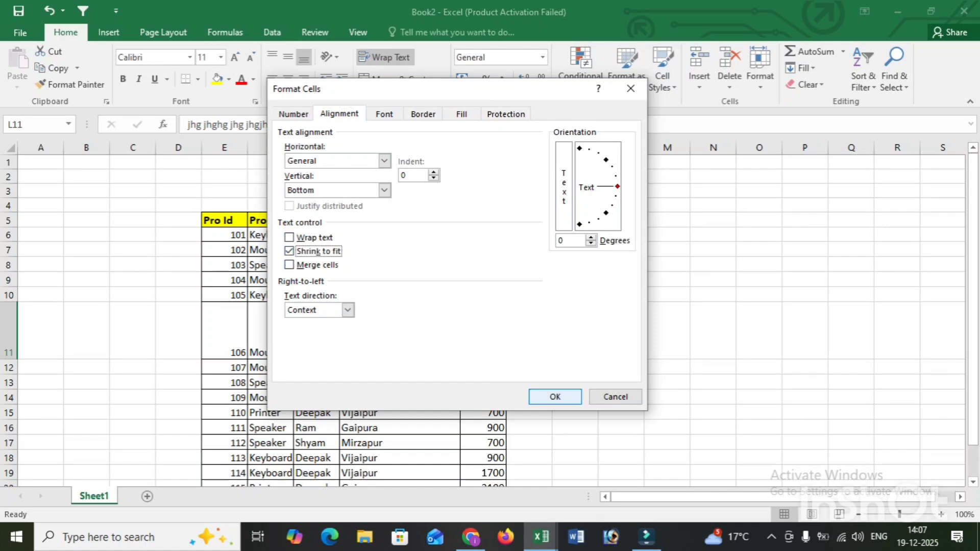
left_click(555, 397)
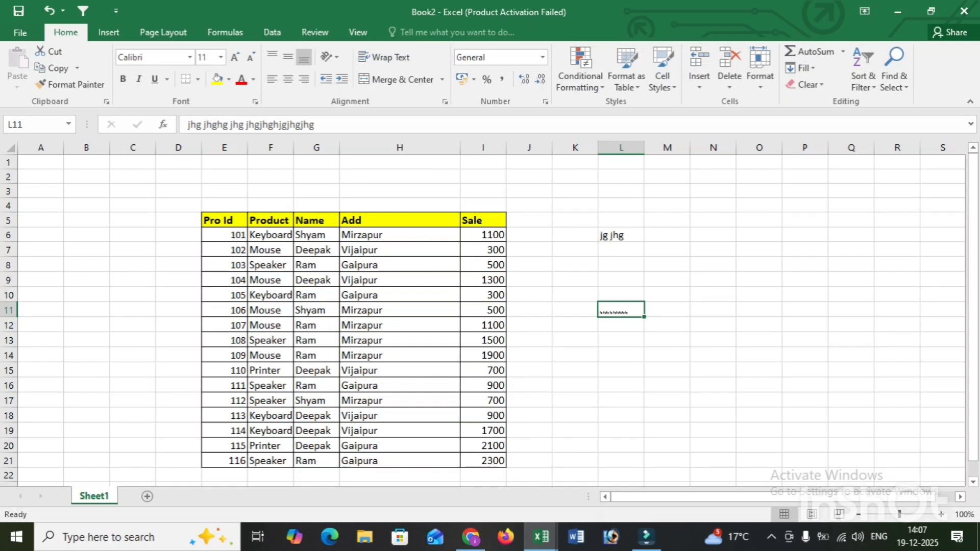
left_click(575, 310)
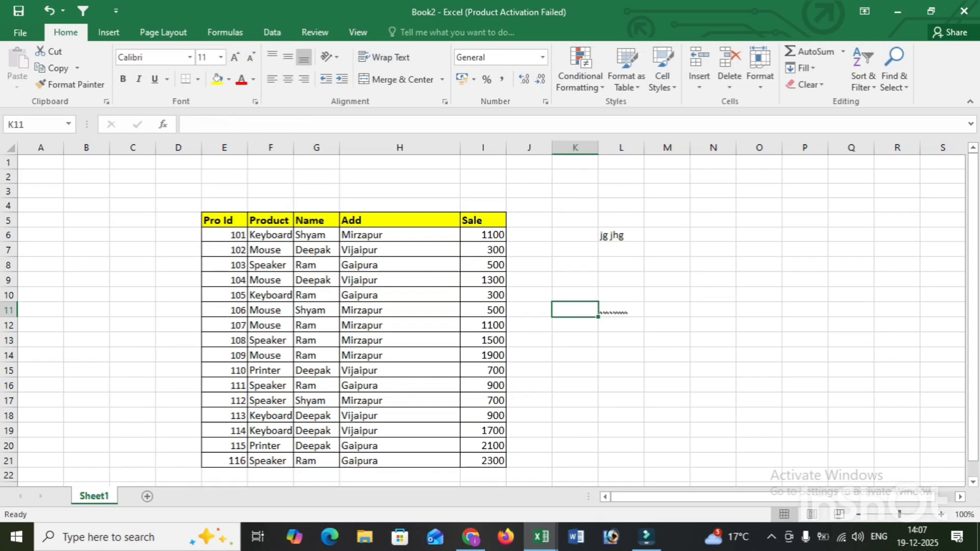
Turn off Shrink to fit for cell L11 in the cell alignment settings
left_click(621, 309)
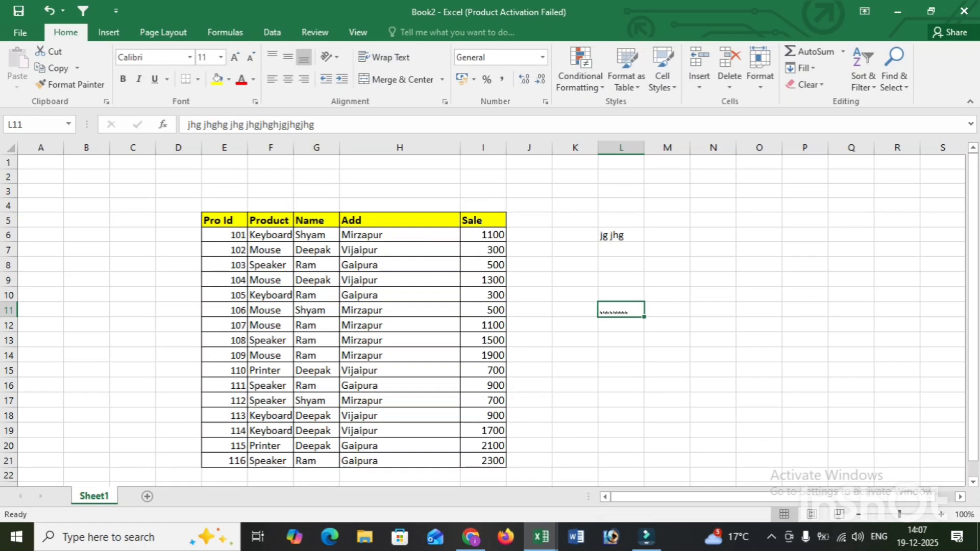
left_click(444, 101)
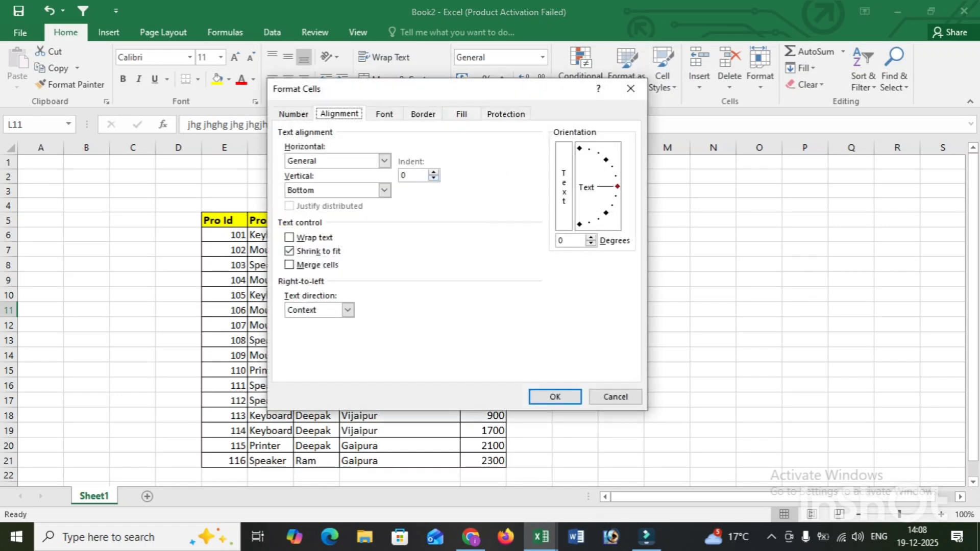
left_click(289, 251)
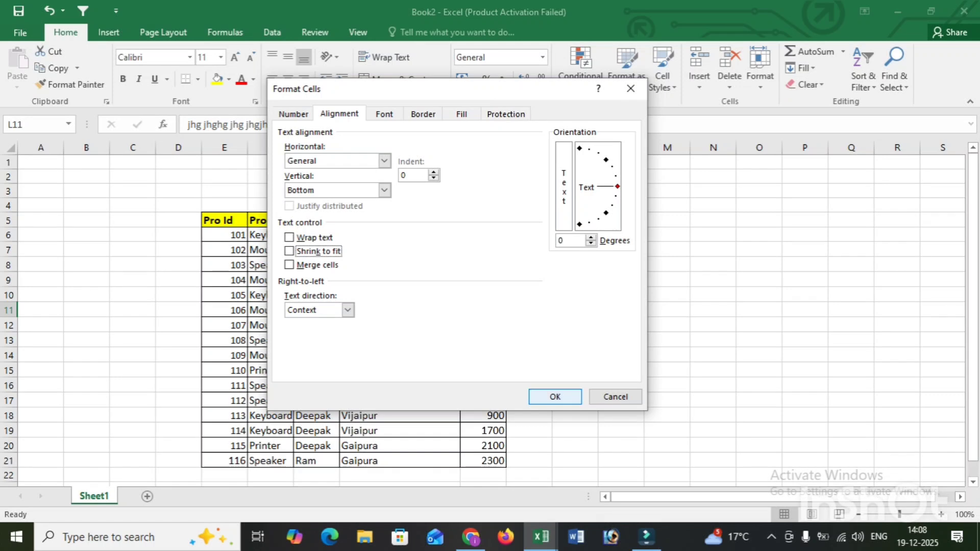
left_click(554, 396)
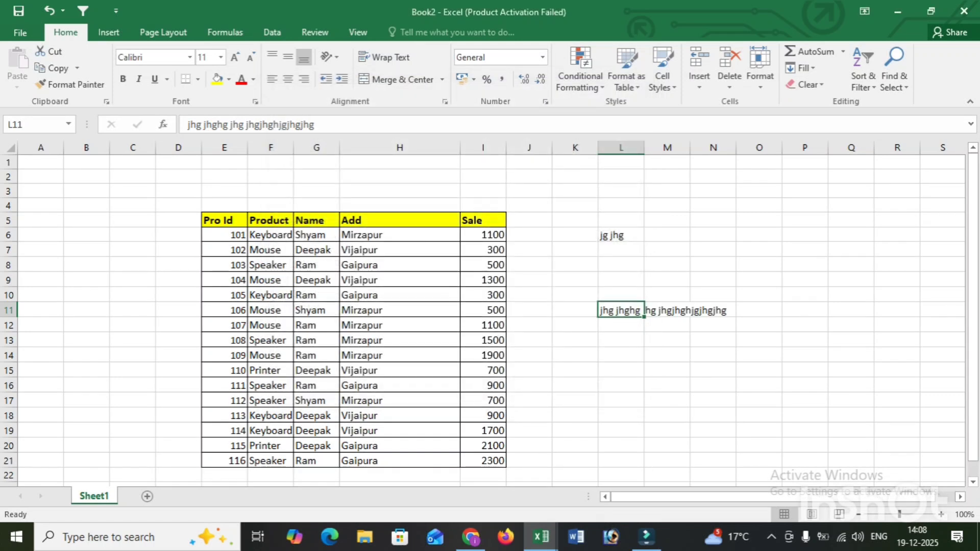